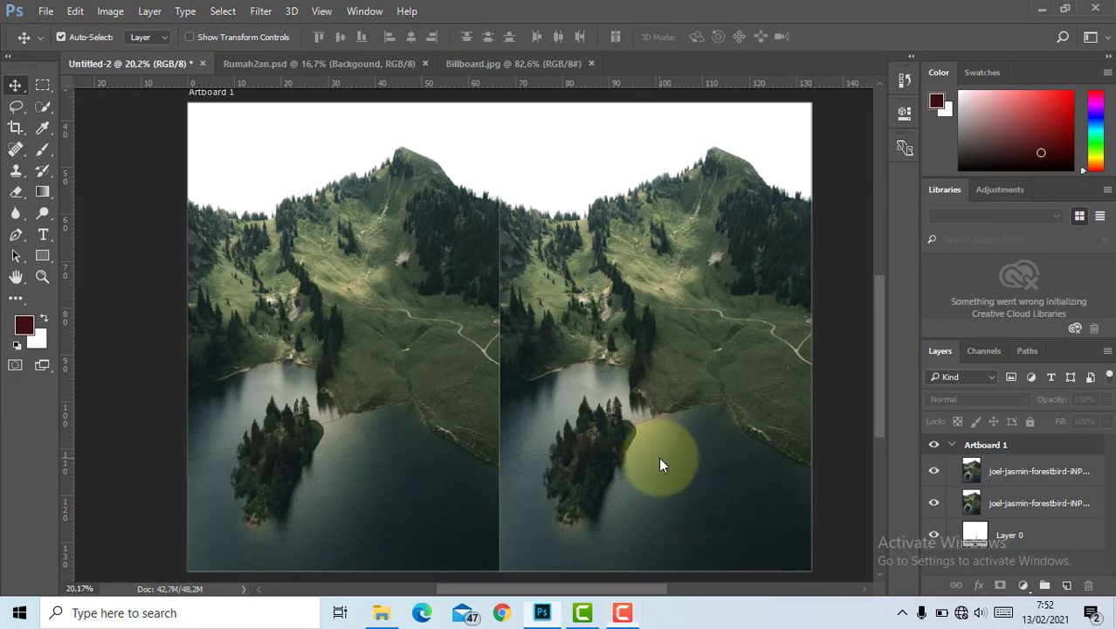
Select the left and right landscape copies on the artboard in turn to identify each one's layer
click(418, 407)
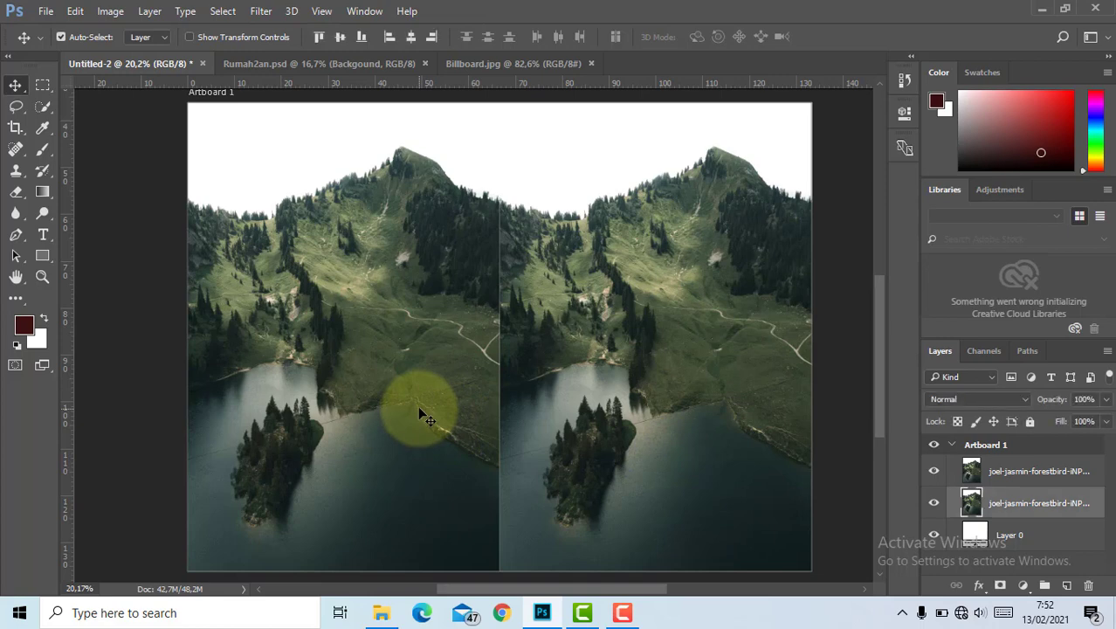
click(648, 371)
click(471, 384)
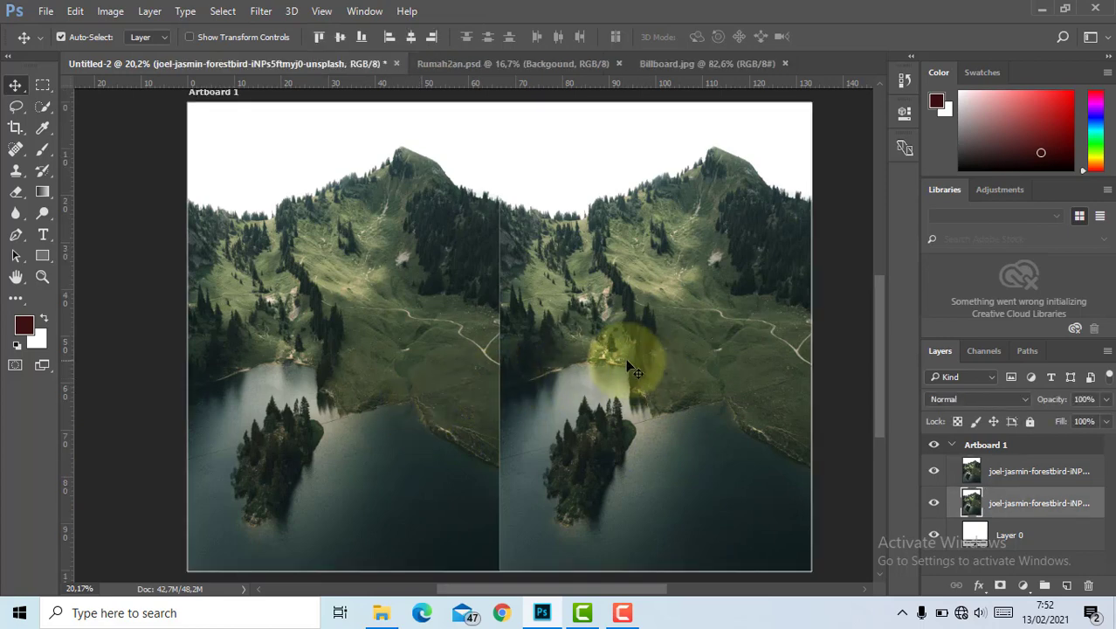
click(628, 365)
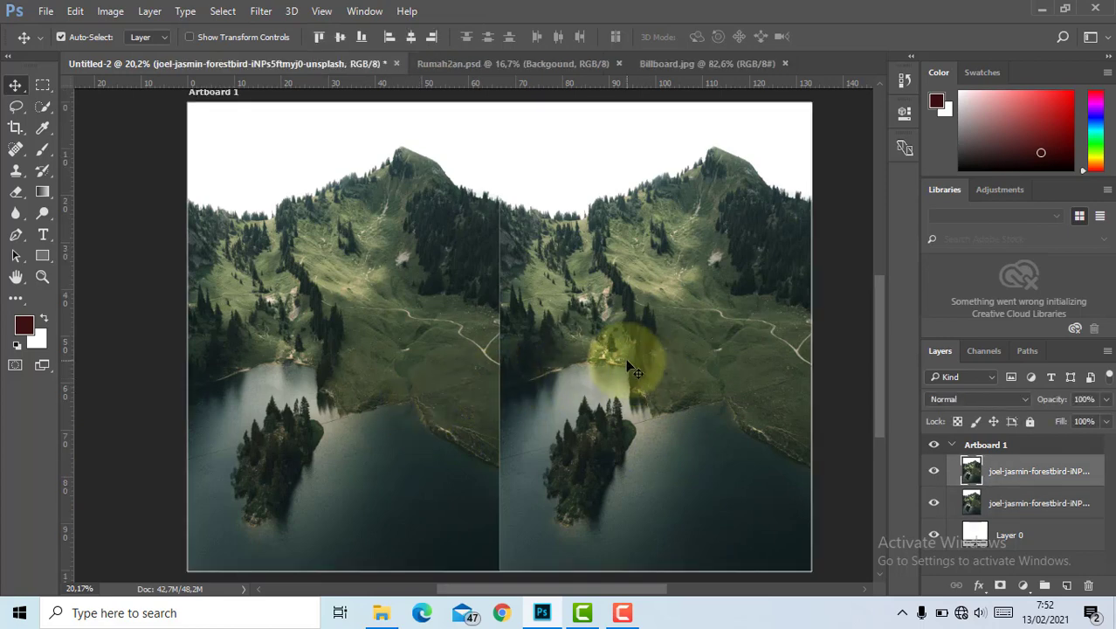
click(461, 408)
click(574, 416)
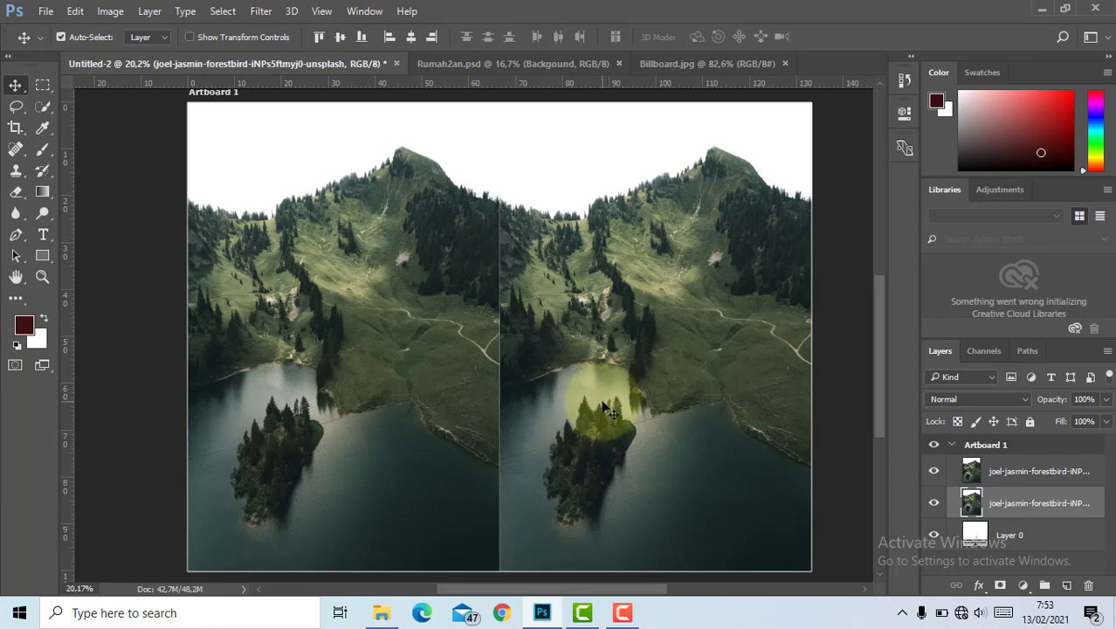
Convert the layer of the right landscape copy to a Smart Object
click(767, 340)
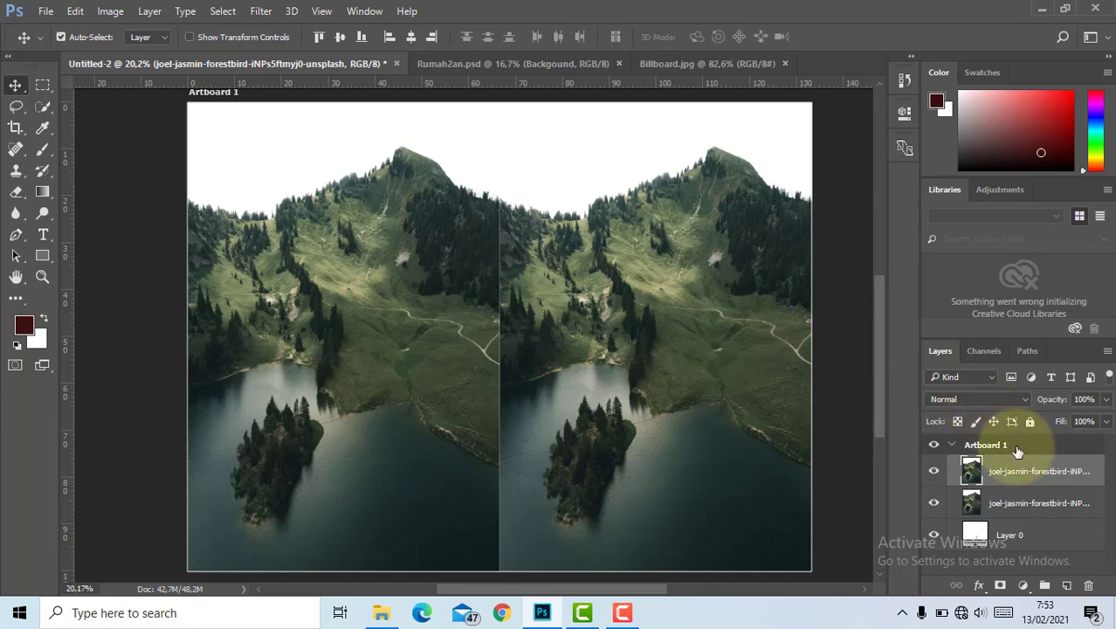
click(1024, 474)
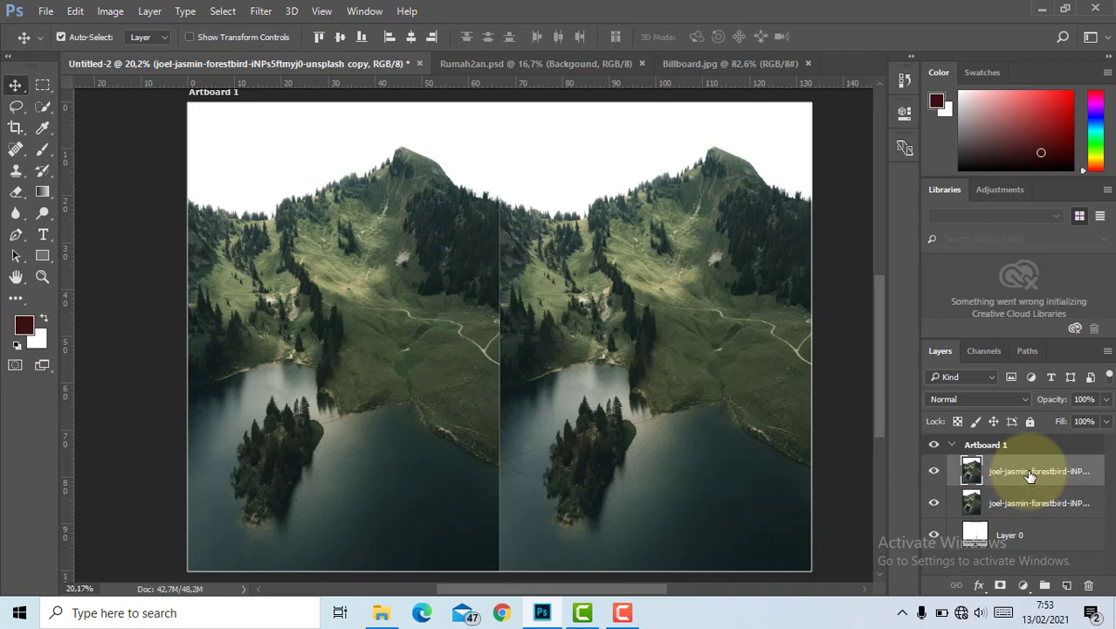
right_click(1031, 473)
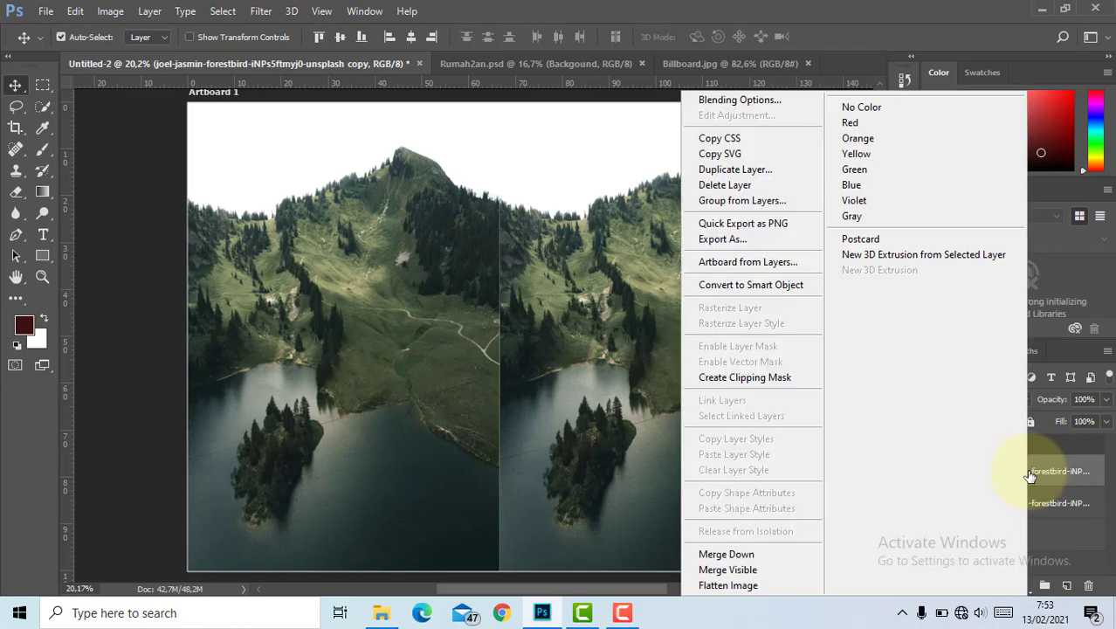
click(789, 286)
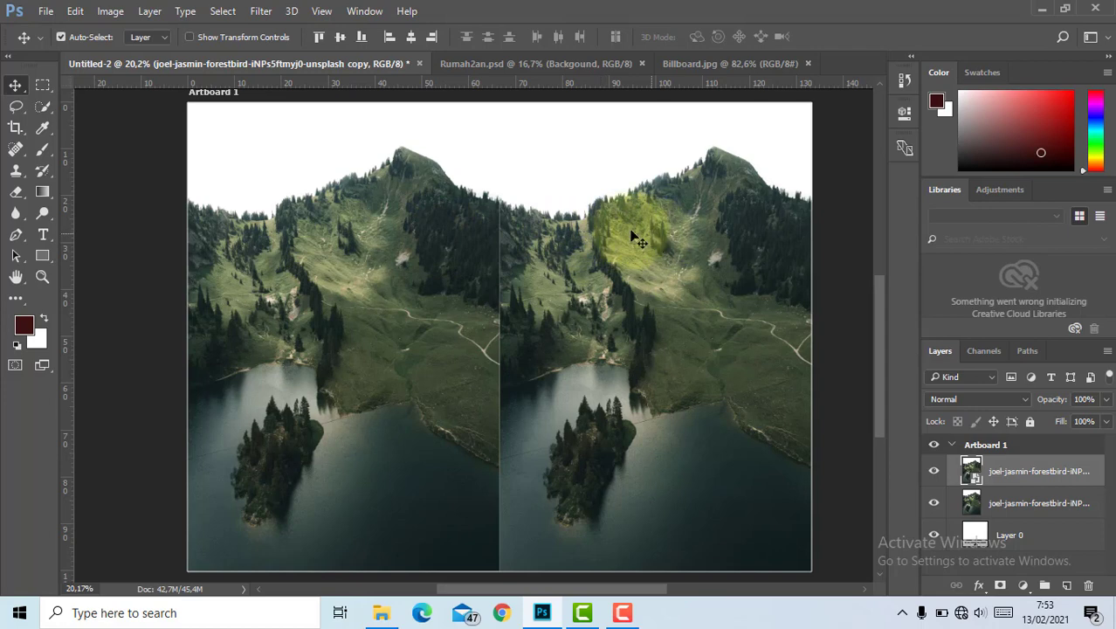
Select both landscape layers and scale them down together to a tiny size in the artboard's lower-left corner
click(426, 222)
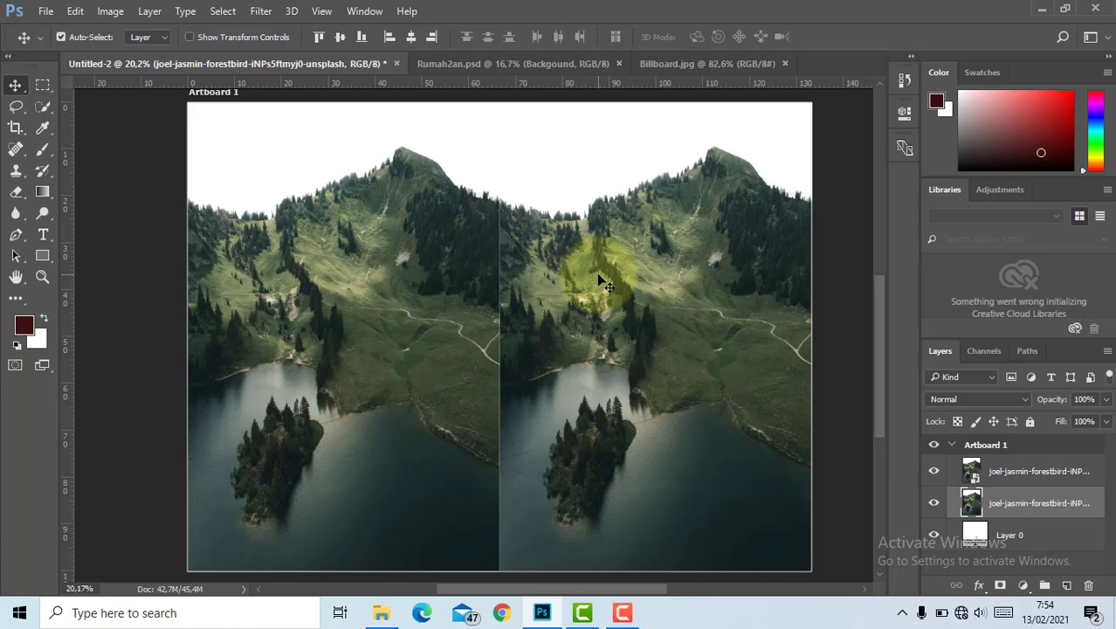
ctrl+click(1006, 475)
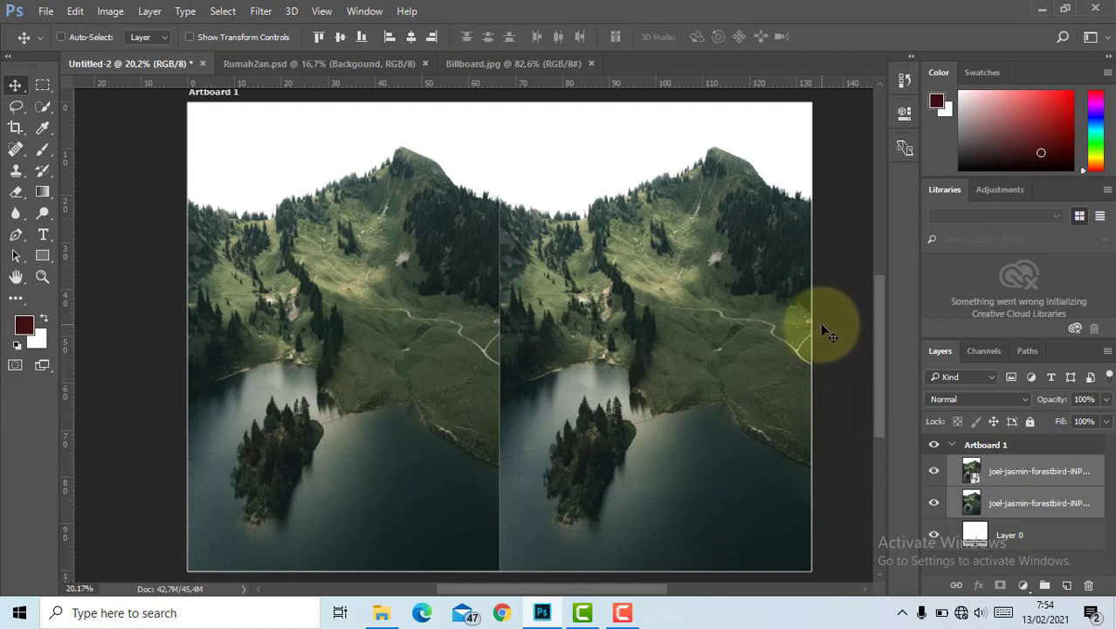
key(ctrl+t)
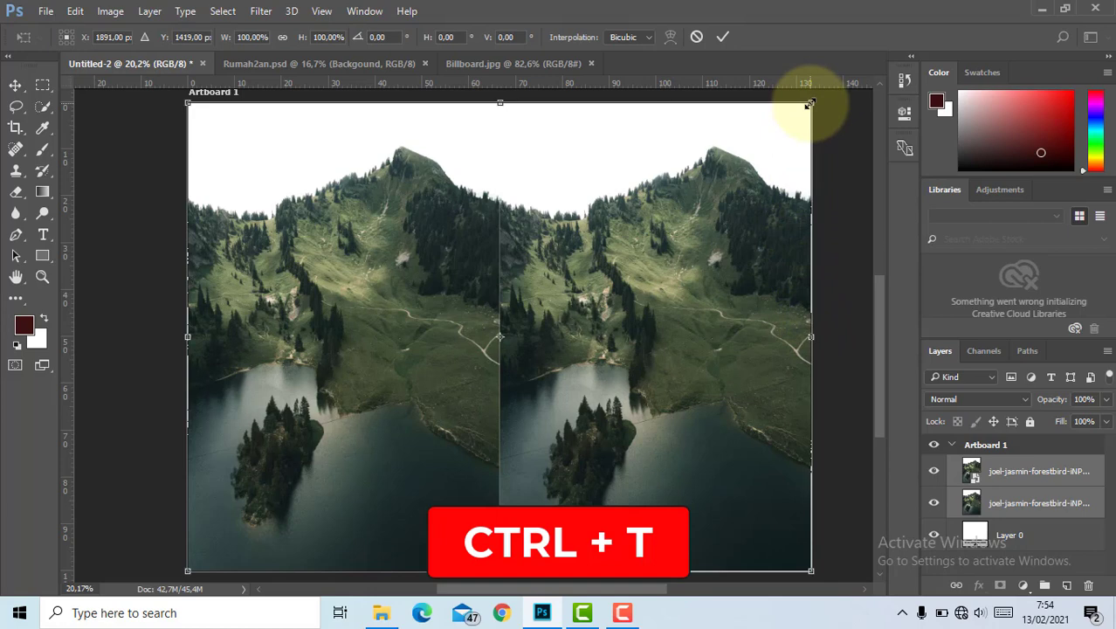
drag(804, 96, 162, 532)
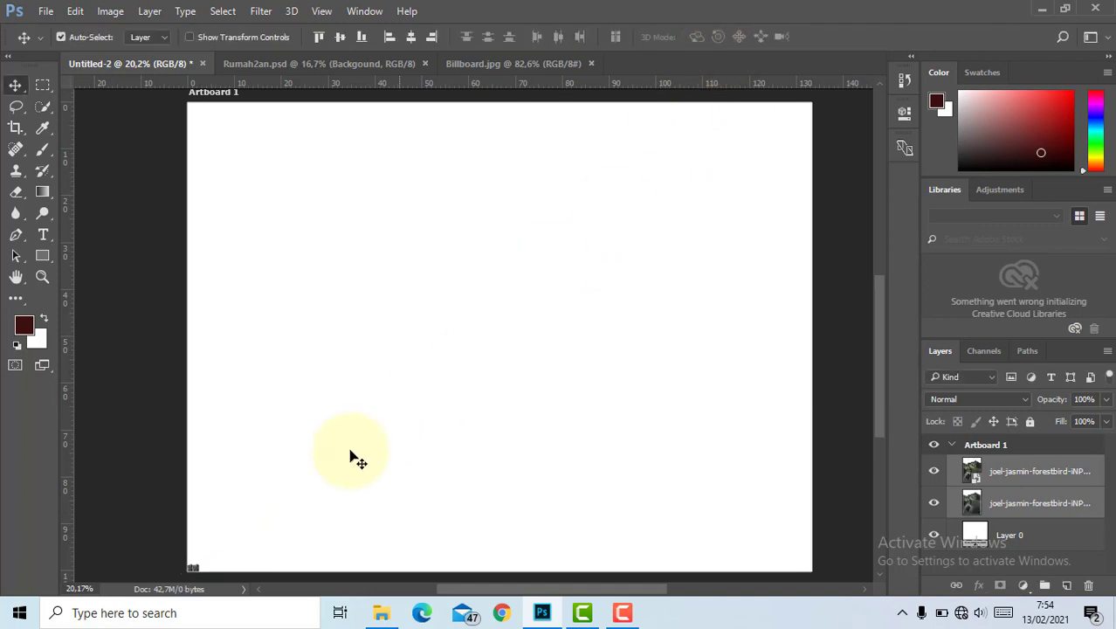
Scale both tiny landscape layers back up to fill the artboard, about 133.31 by 99.98 cm, and apply the transform
key(ctrl+t)
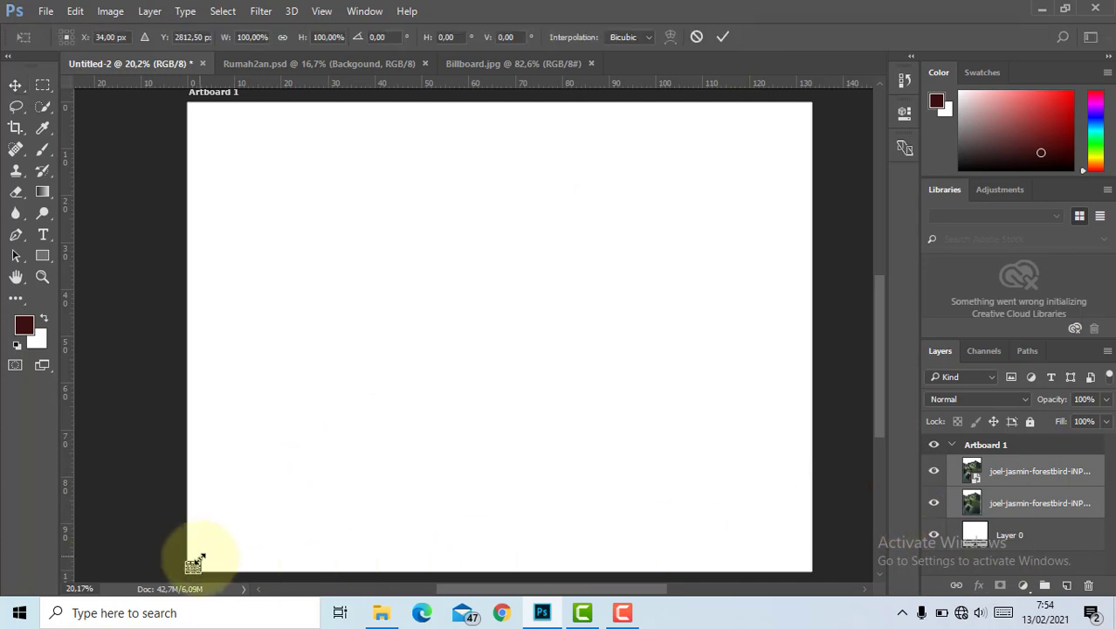
drag(199, 559, 830, 117)
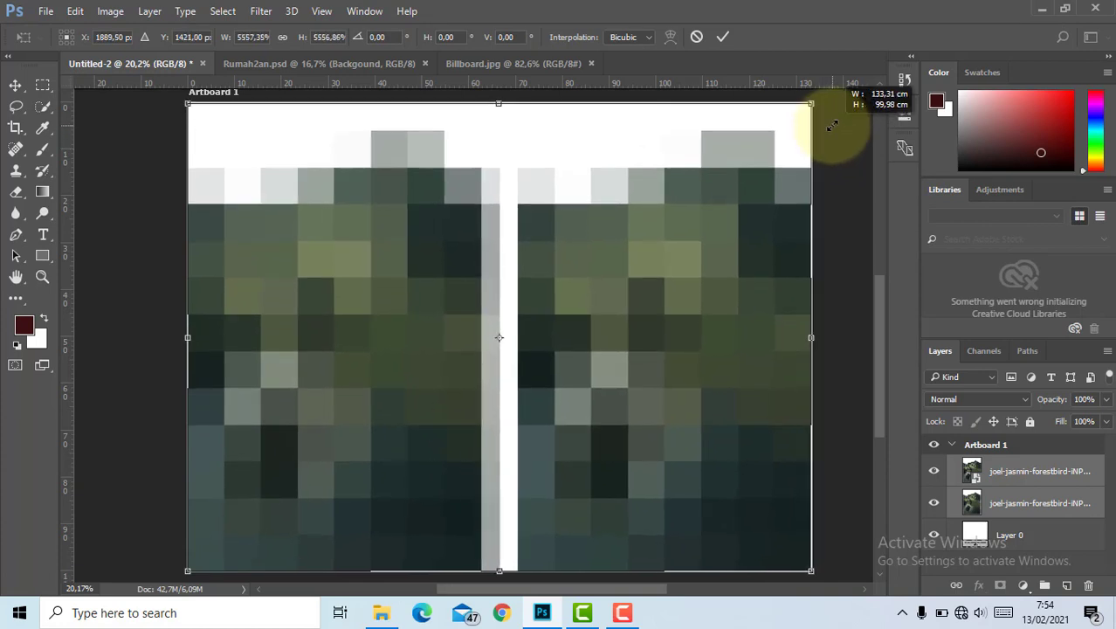
click(723, 37)
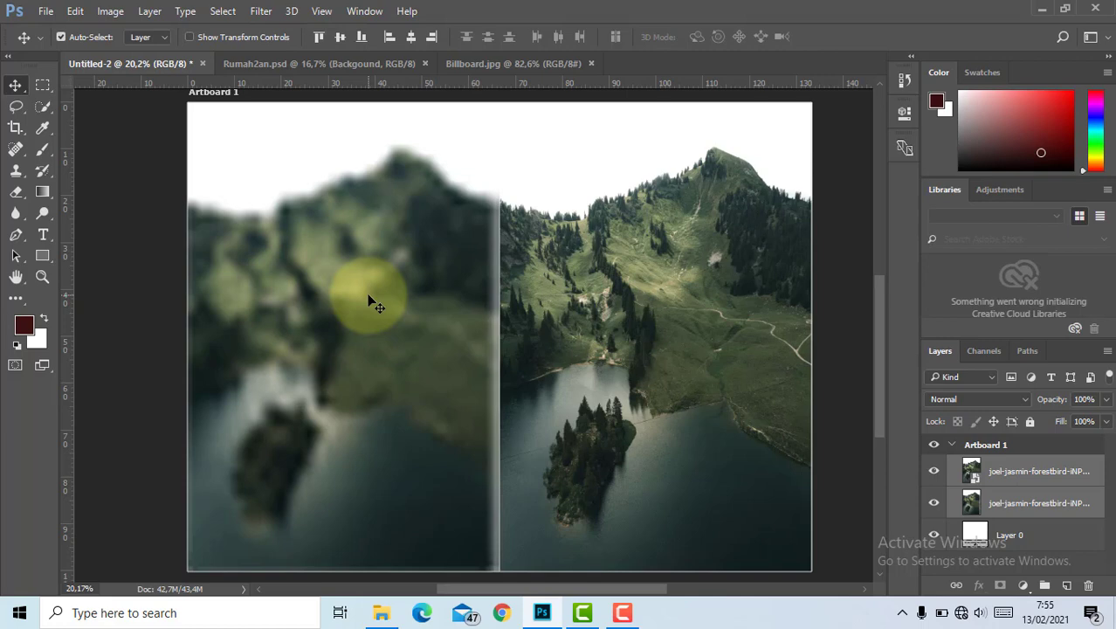
Select the Smart Object layer and the regular landscape layer in turn to compare their sharpness after rescaling
click(1000, 478)
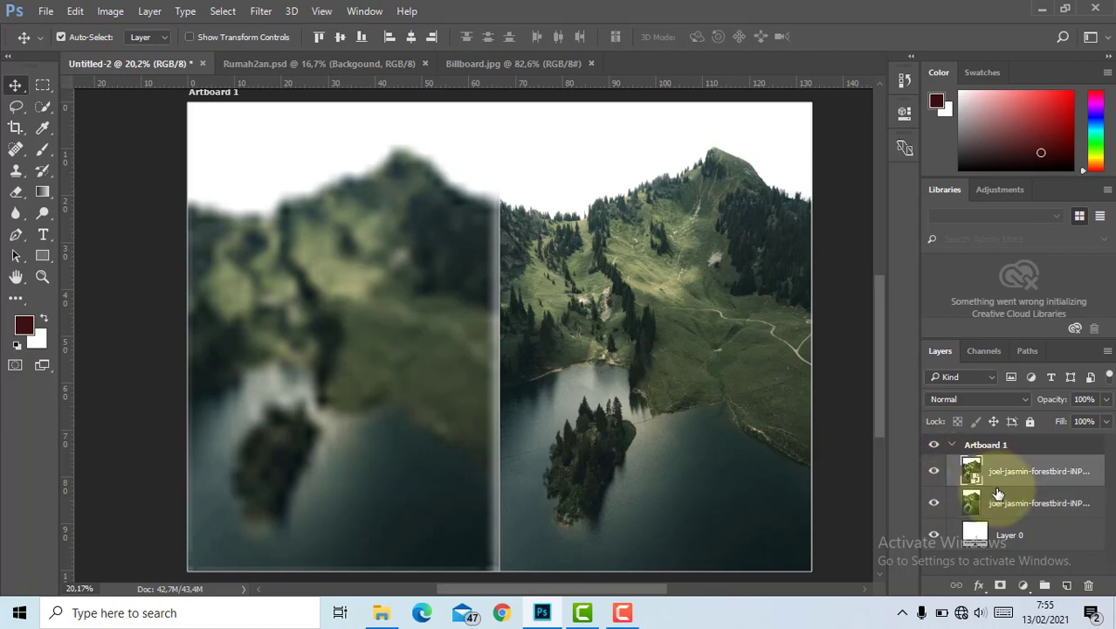
click(994, 500)
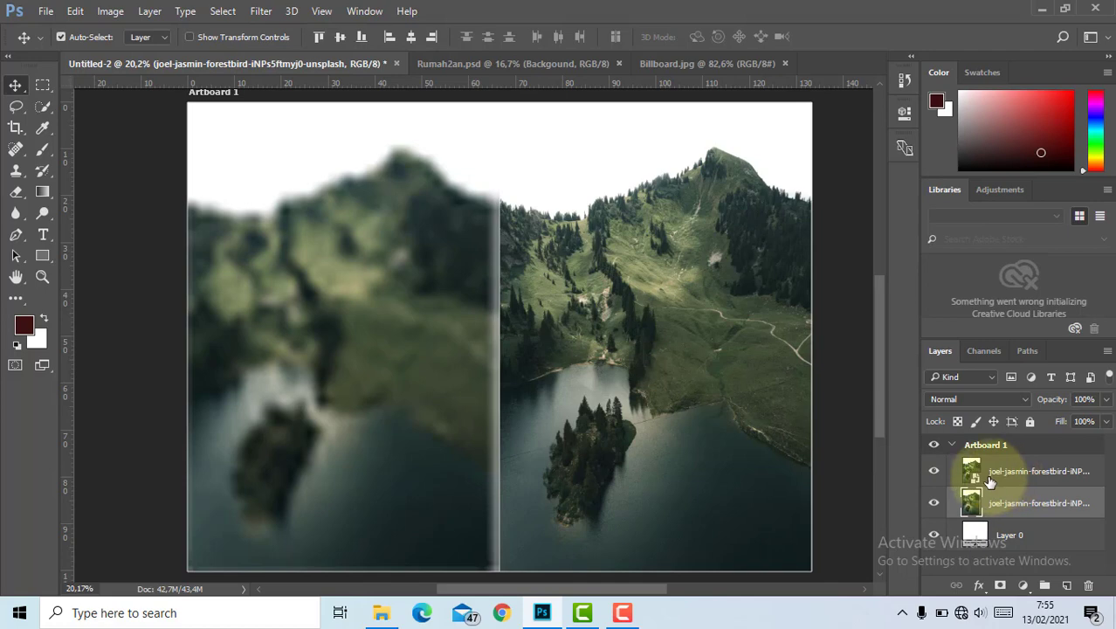
click(989, 480)
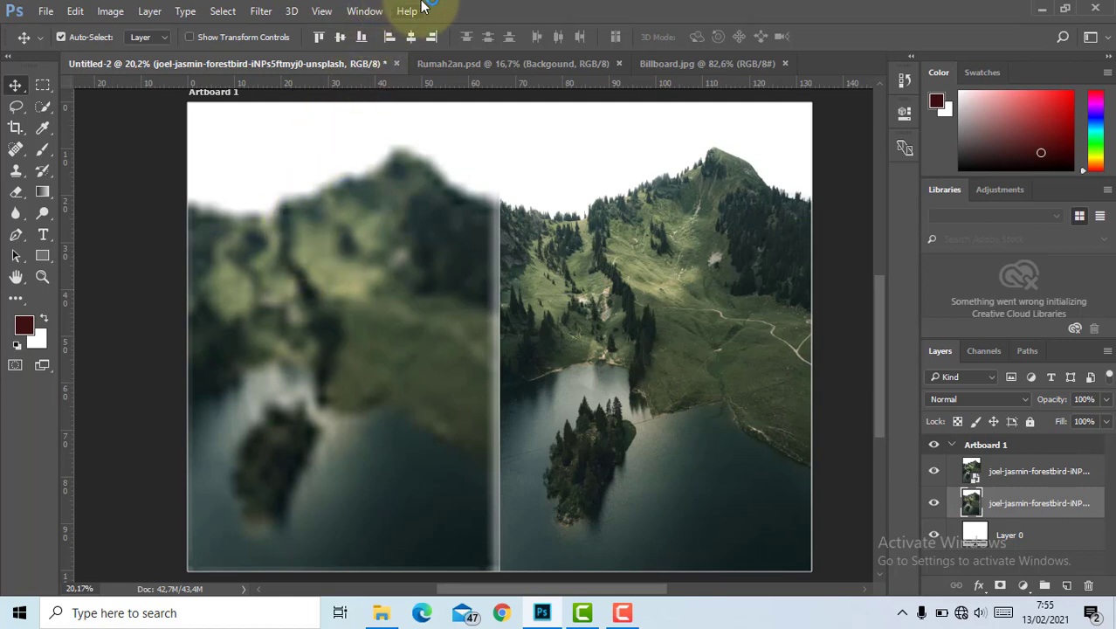
Switch to the Rumah2an.psd document and review the Pintu, Atap, Tembok and Jendela layers that make up the house
click(477, 63)
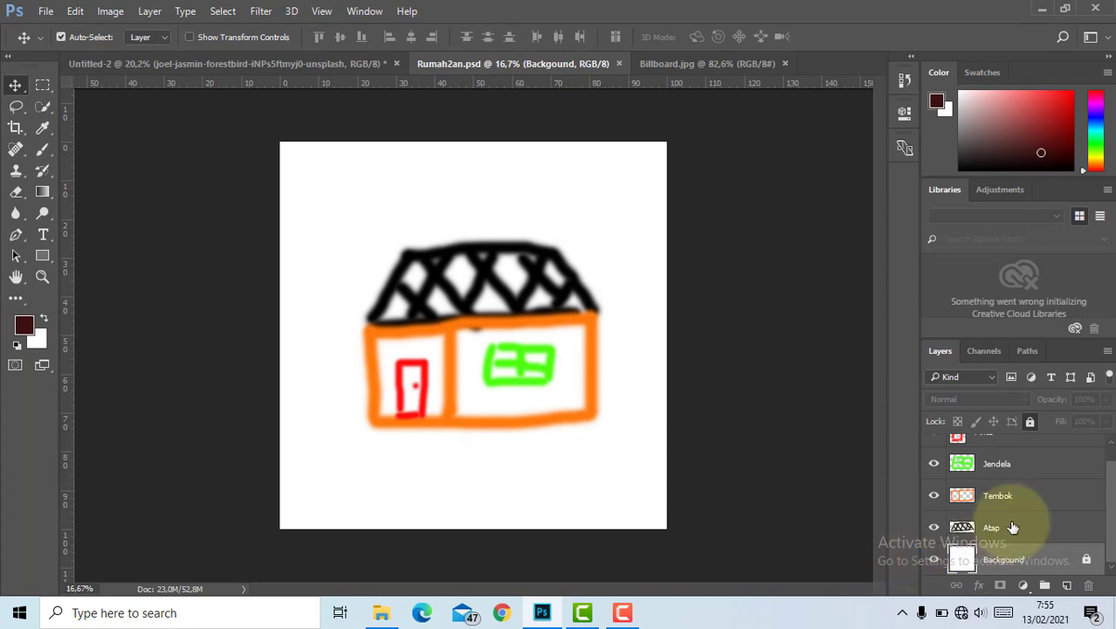
scroll(1012, 527, up, 2)
click(1013, 447)
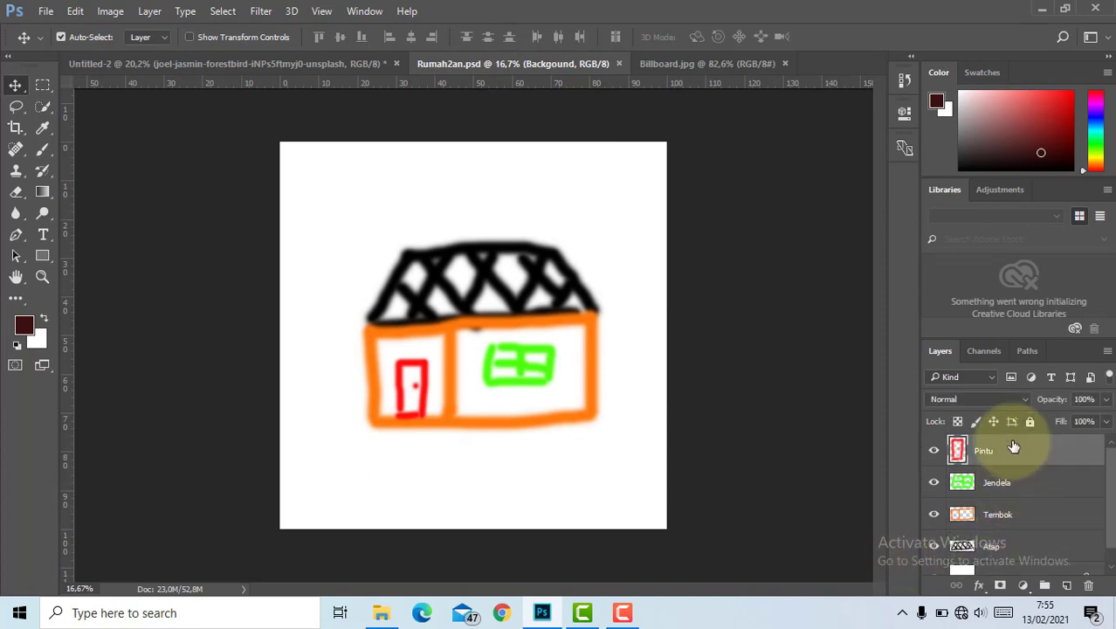
scroll(1005, 479, down, 1)
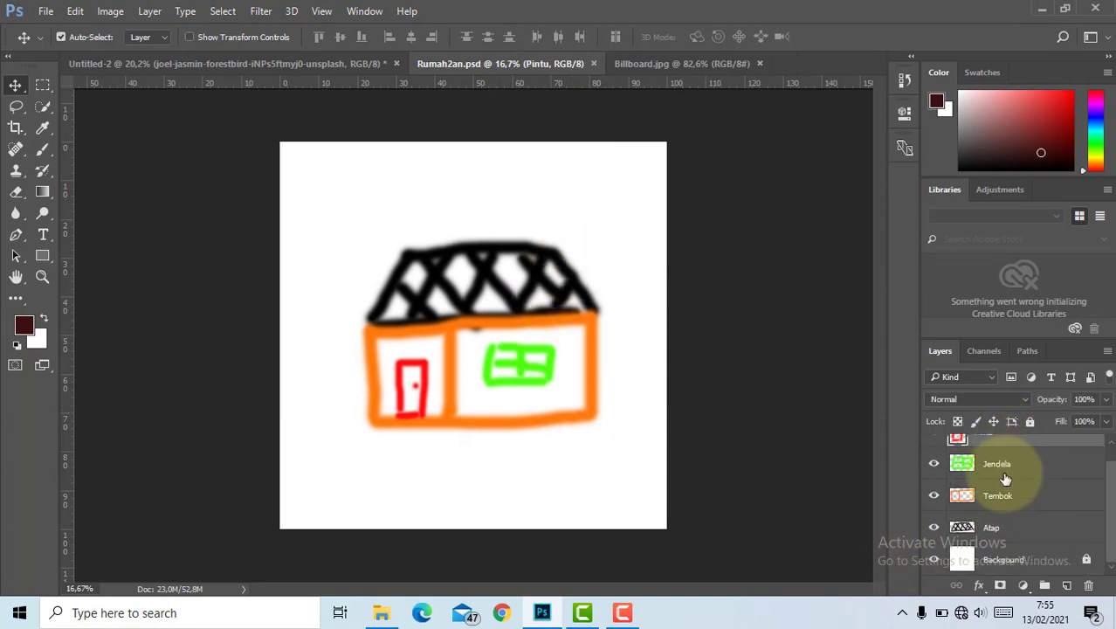
click(986, 527)
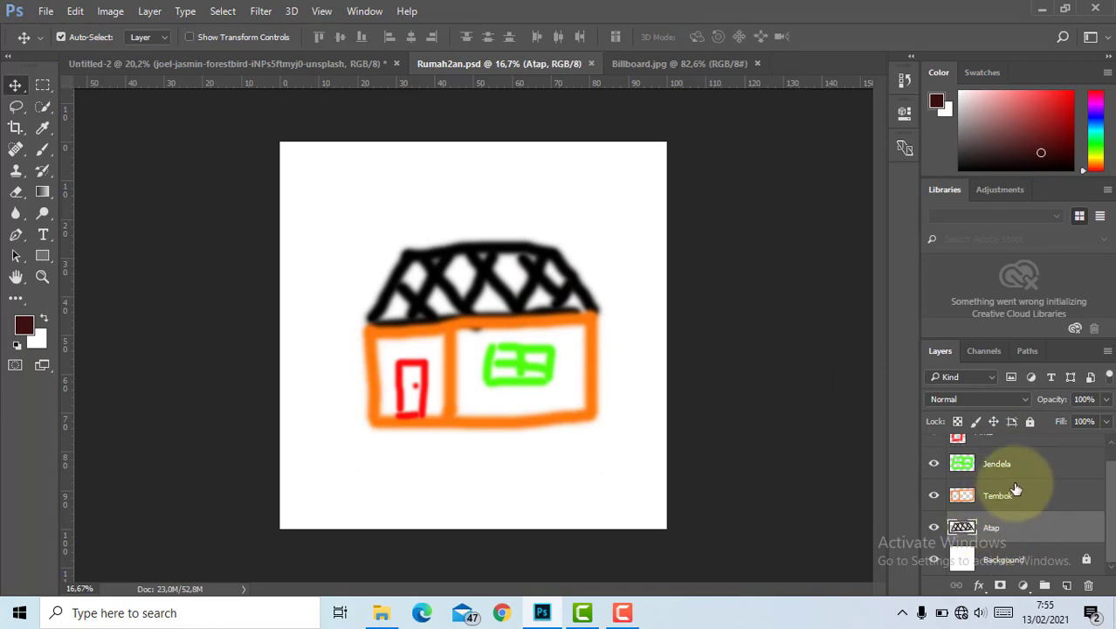
click(1023, 496)
scroll(1025, 496, up, 1)
click(1021, 476)
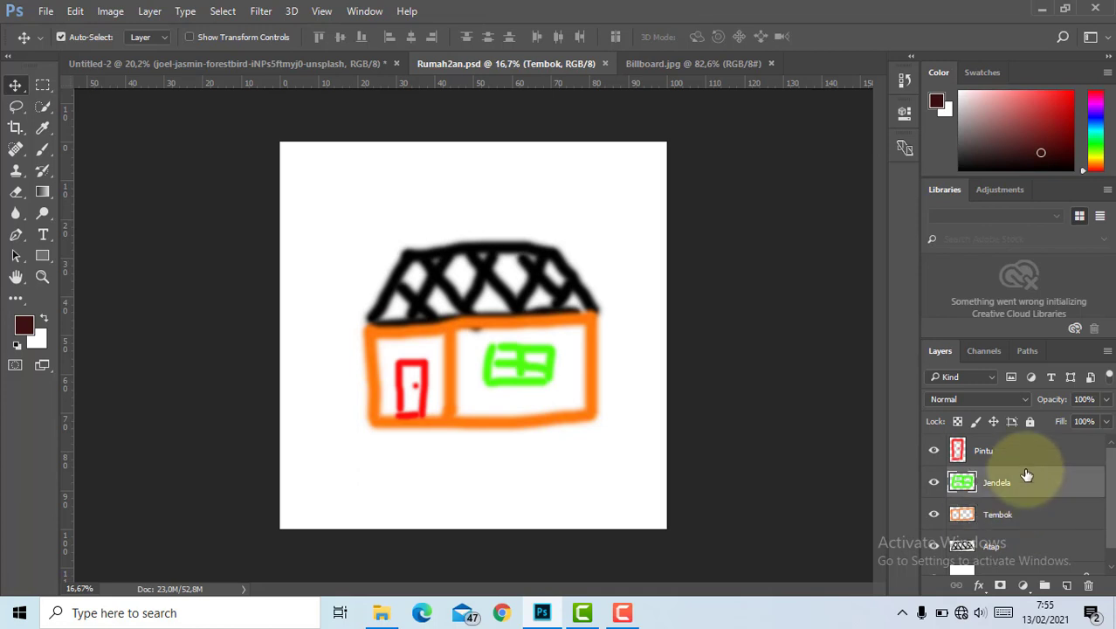
Select the house layers from Pintu through Atap and convert them together into a single Smart Object
click(1027, 447)
scroll(1027, 463, down, 1)
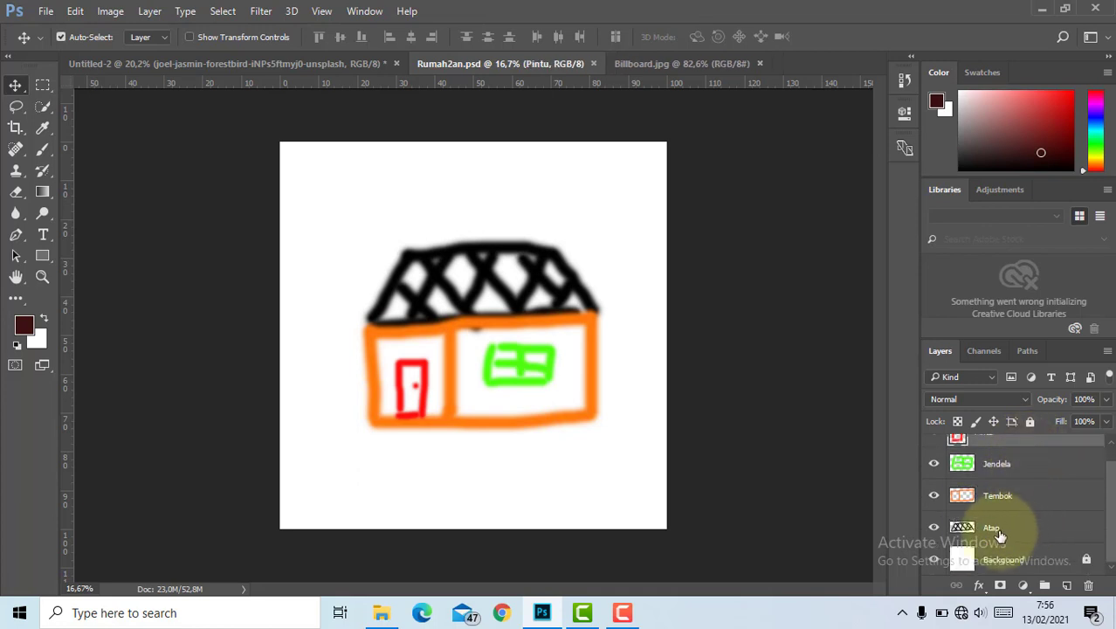
scroll(988, 524, up, 1)
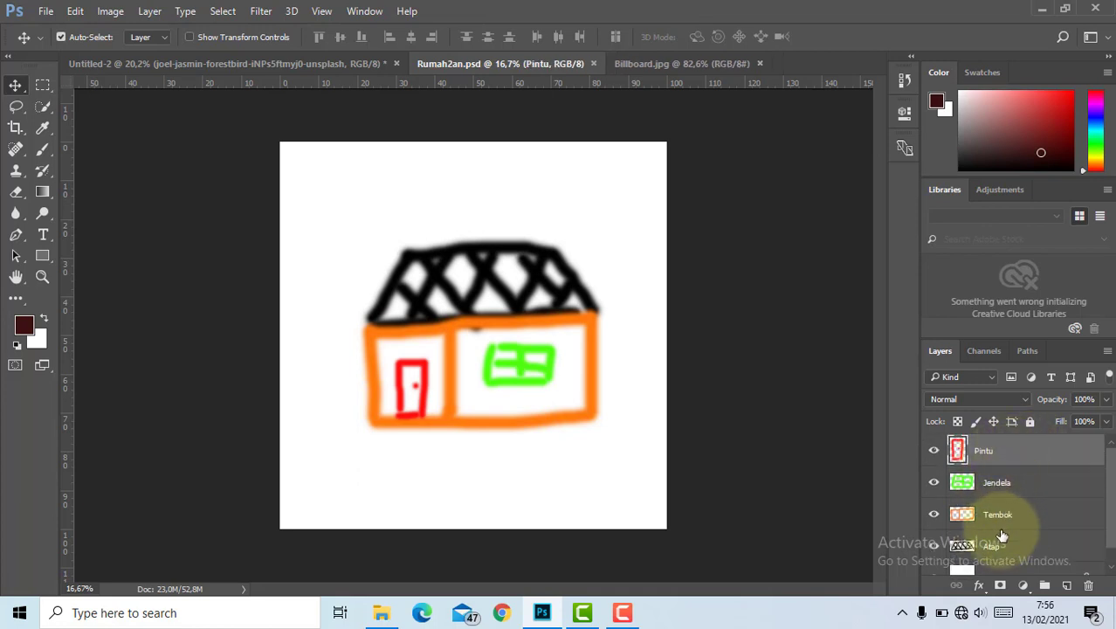
scroll(986, 523, down, 1)
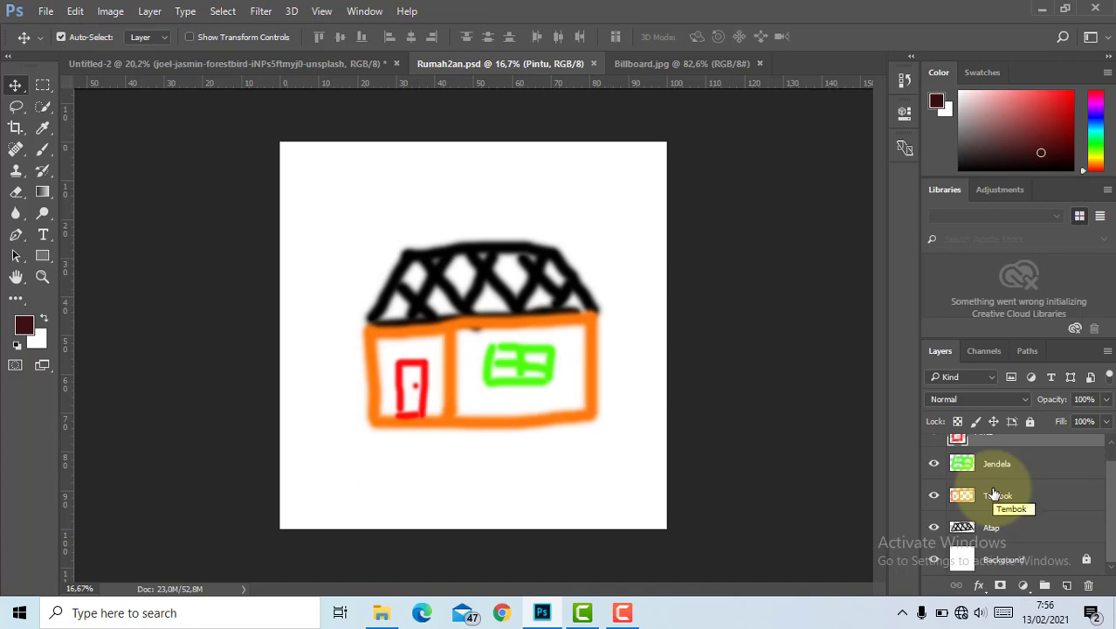
scroll(992, 494, up, 1)
scroll(996, 506, down, 1)
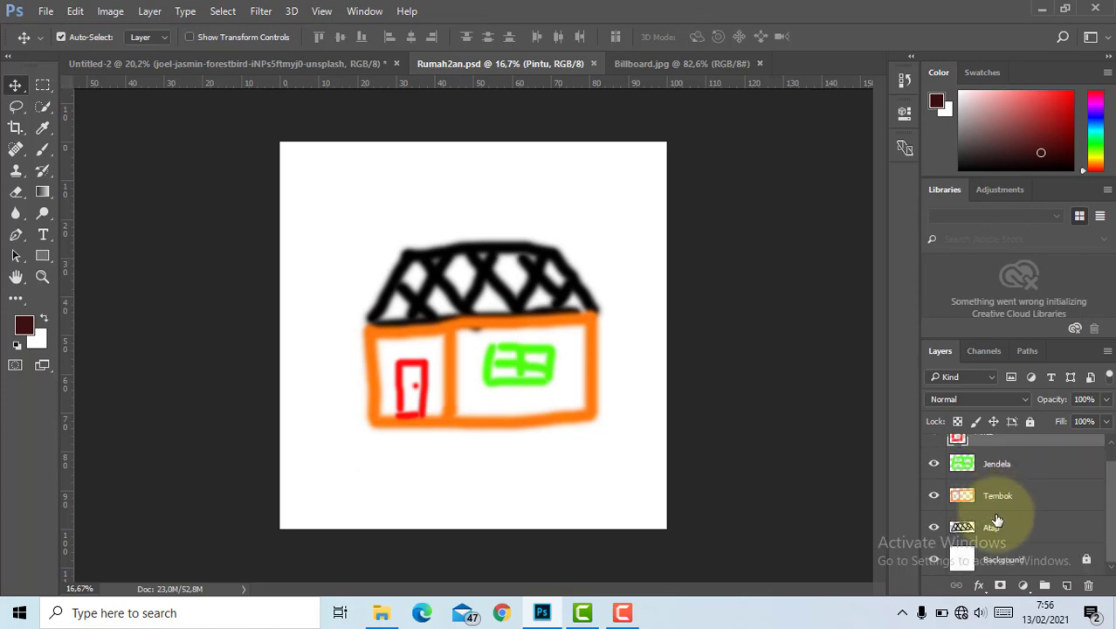
shift+click(991, 528)
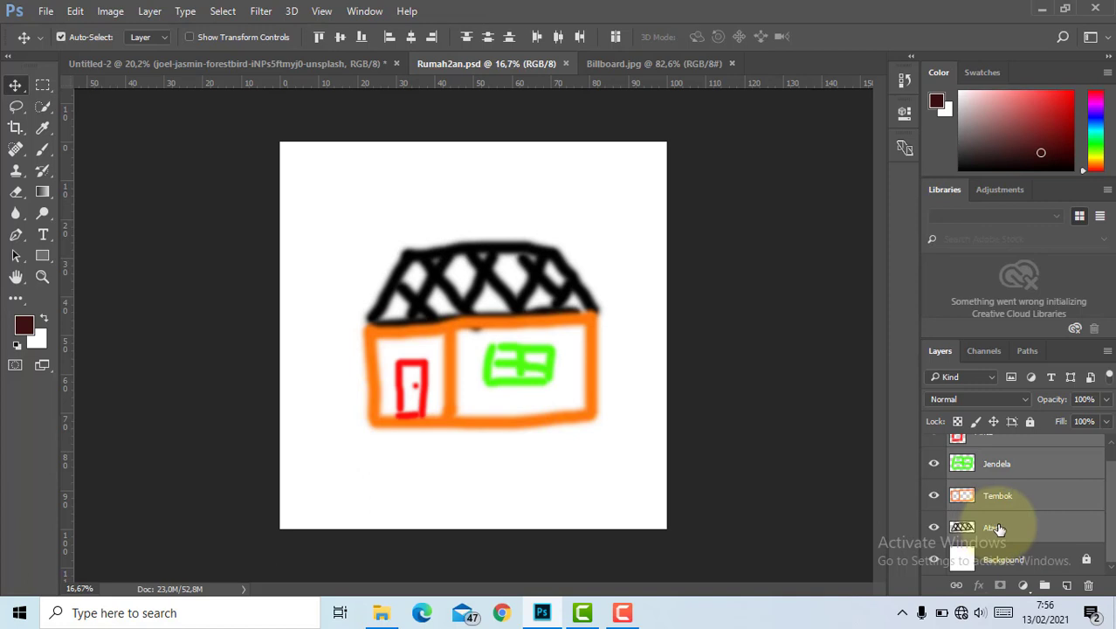
scroll(1017, 502, up, 1)
key(shift)
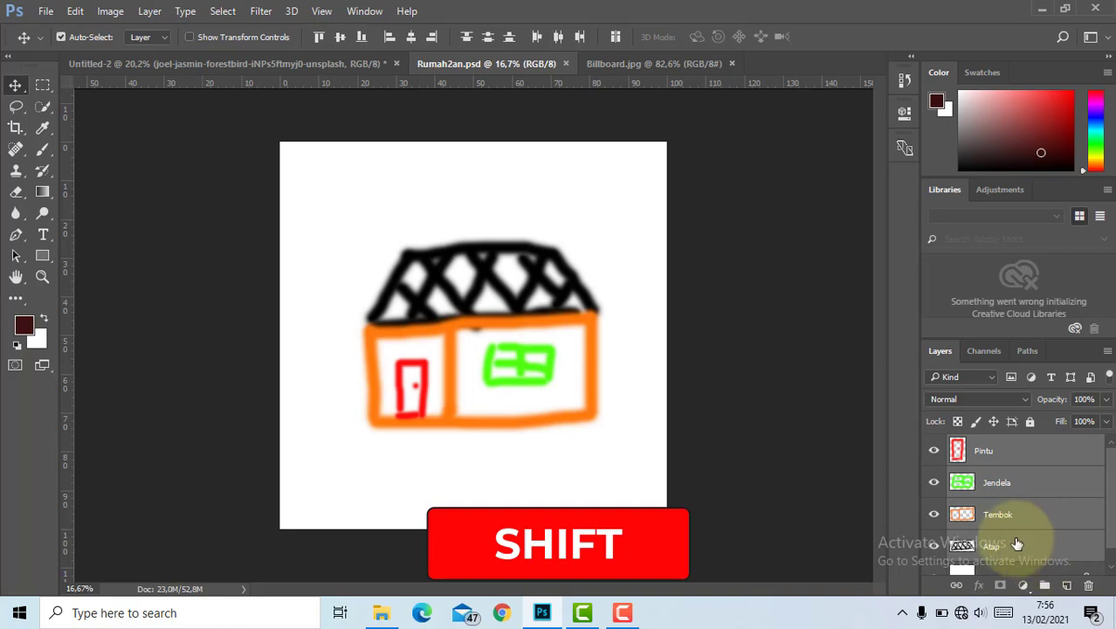
right_click(1011, 489)
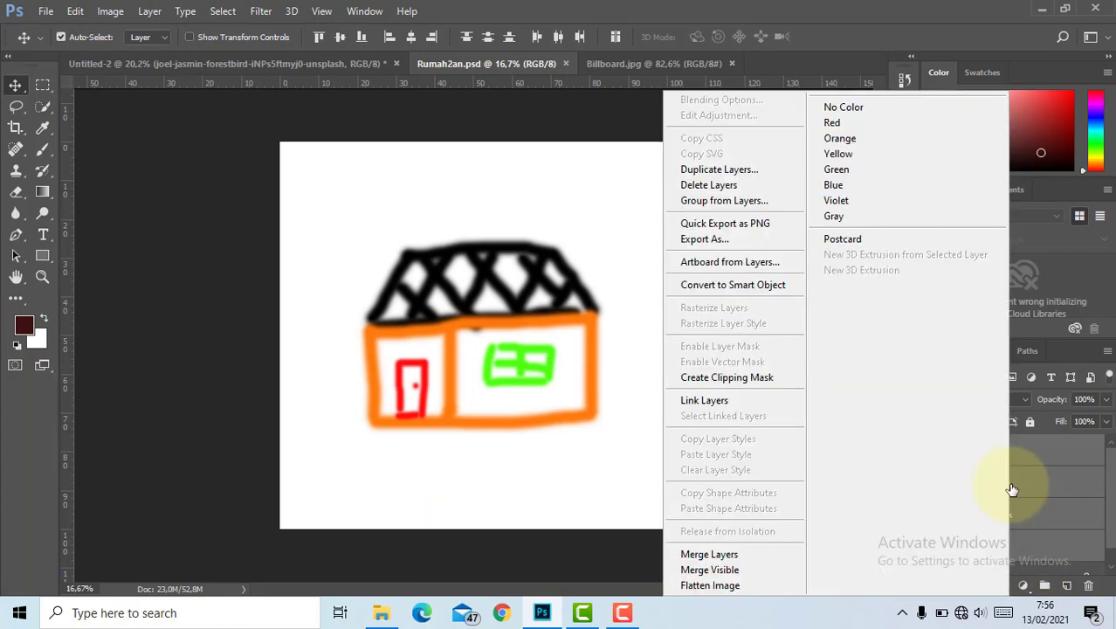
click(776, 285)
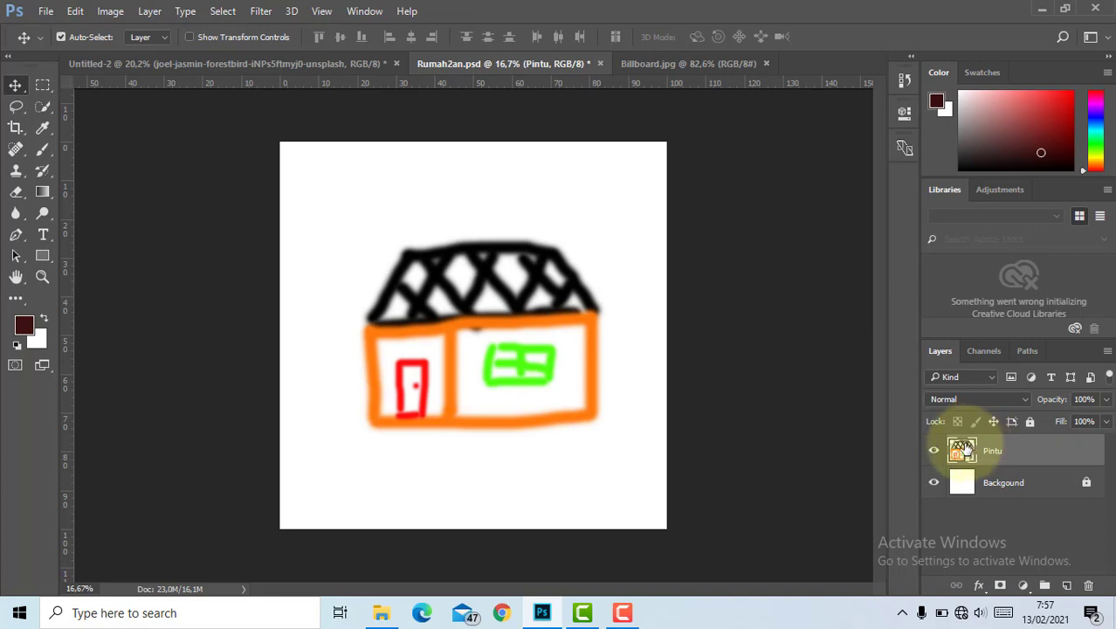
Open the contents of the house Smart Object for editing and select its Tembok layer
double_click(963, 448)
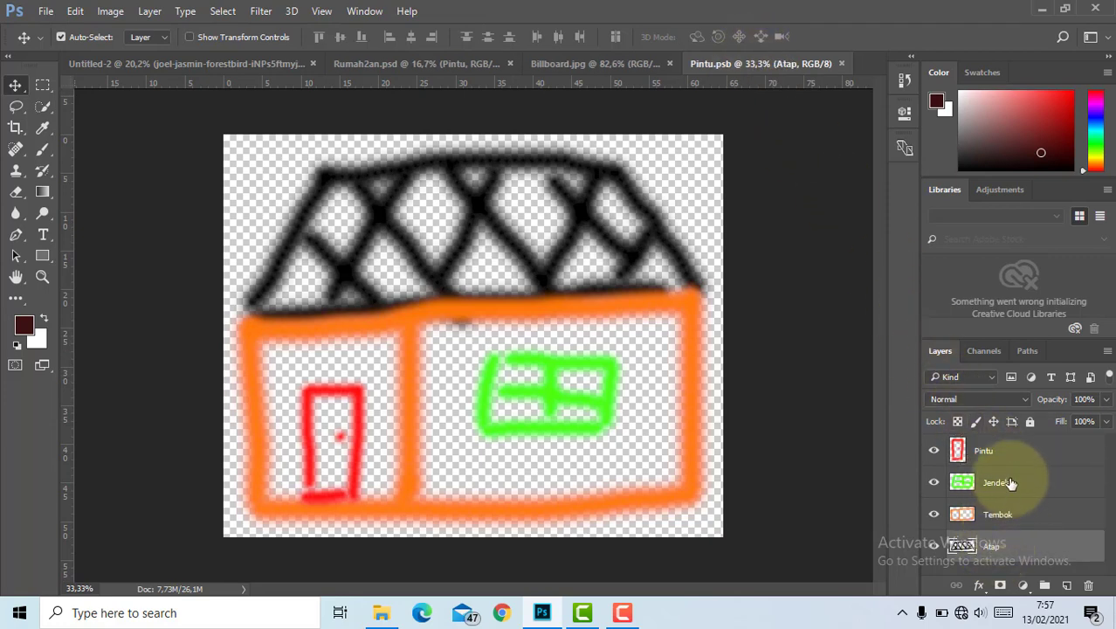
click(998, 514)
Check the Rumah2an.psd document, return to Pintu.psb and place it directly after Rumah2an.psd in the document order
click(435, 63)
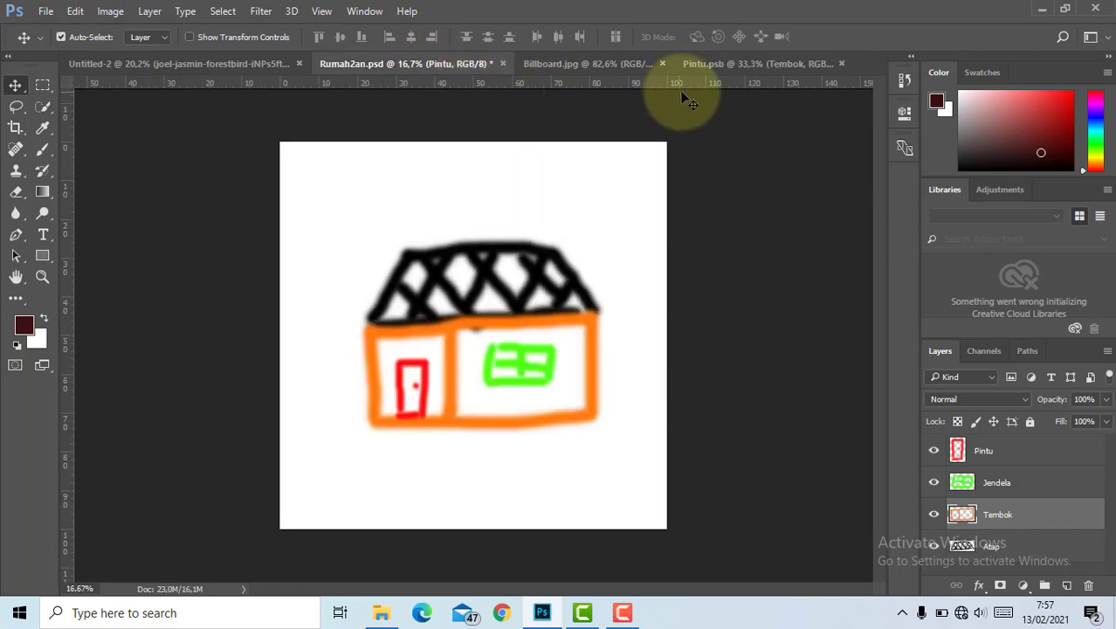
click(714, 63)
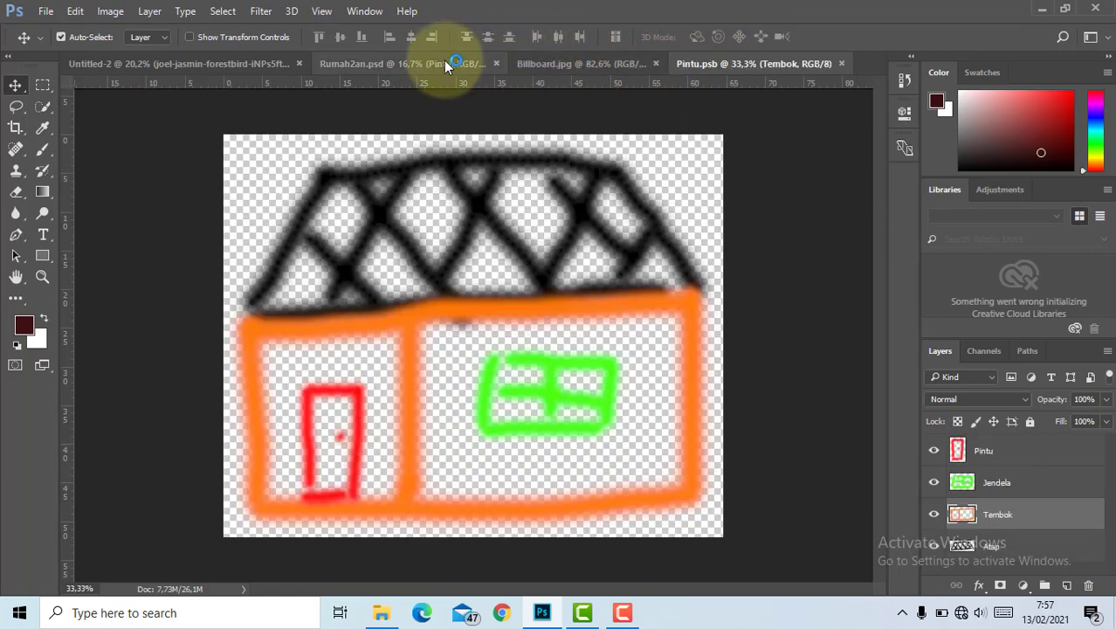
drag(671, 67, 531, 60)
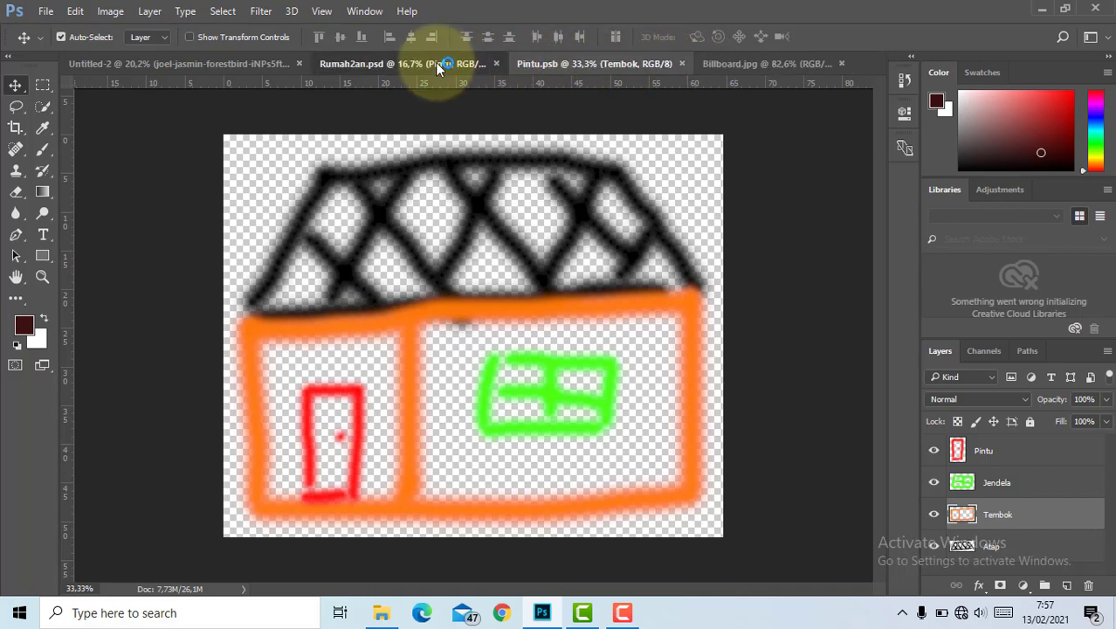
Check the house in Rumah2an.psd, return to Pintu.psb and add a Color Overlay effect to the Tembok layer
click(435, 62)
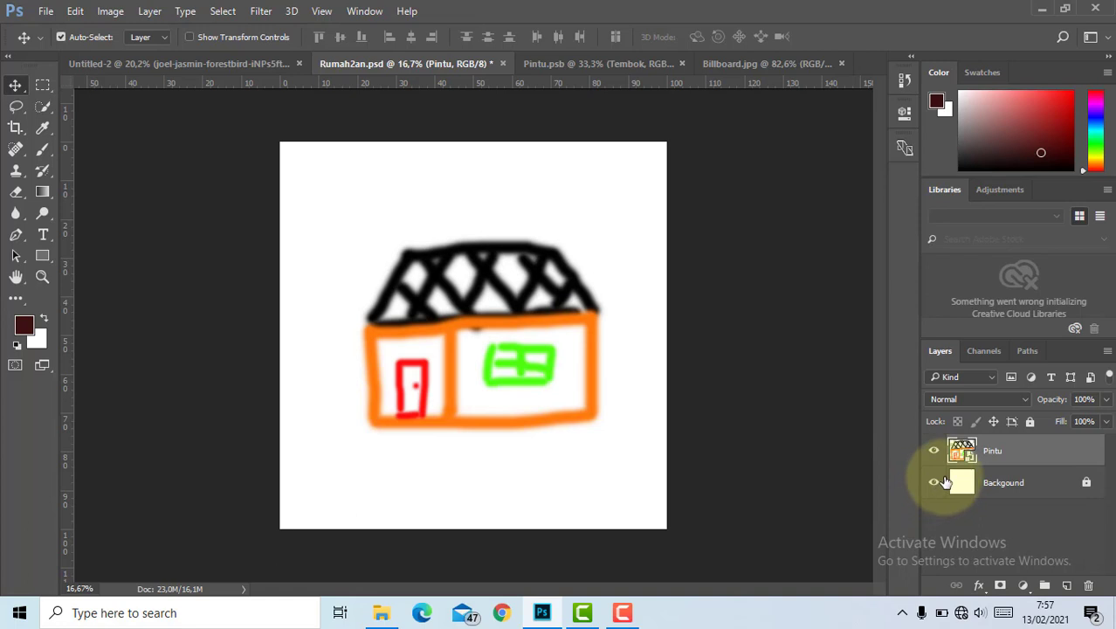
click(600, 66)
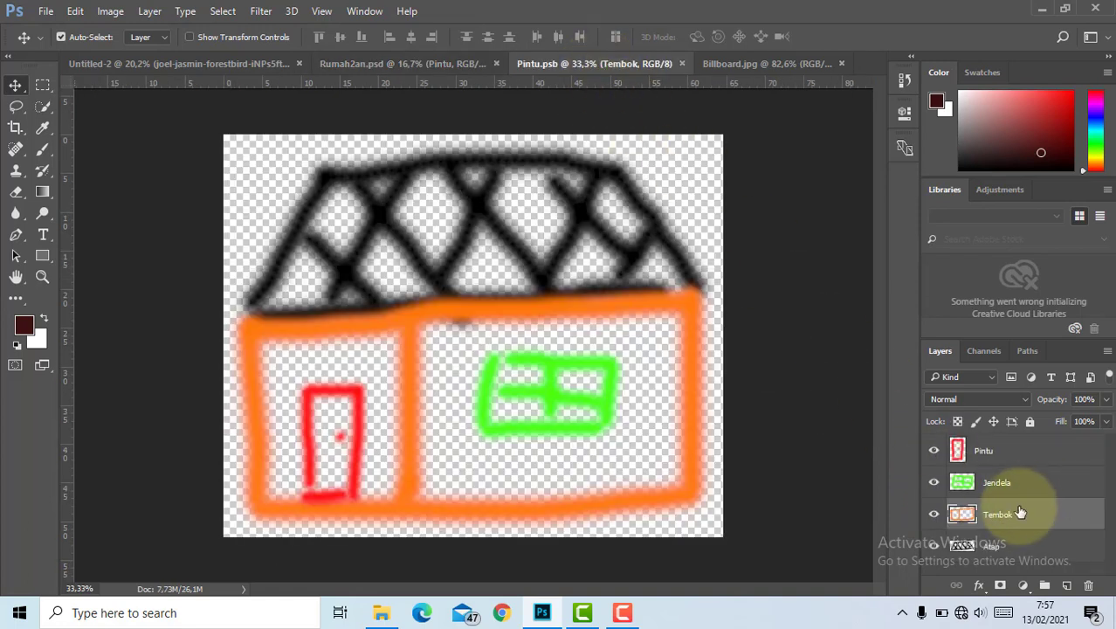
right_click(962, 514)
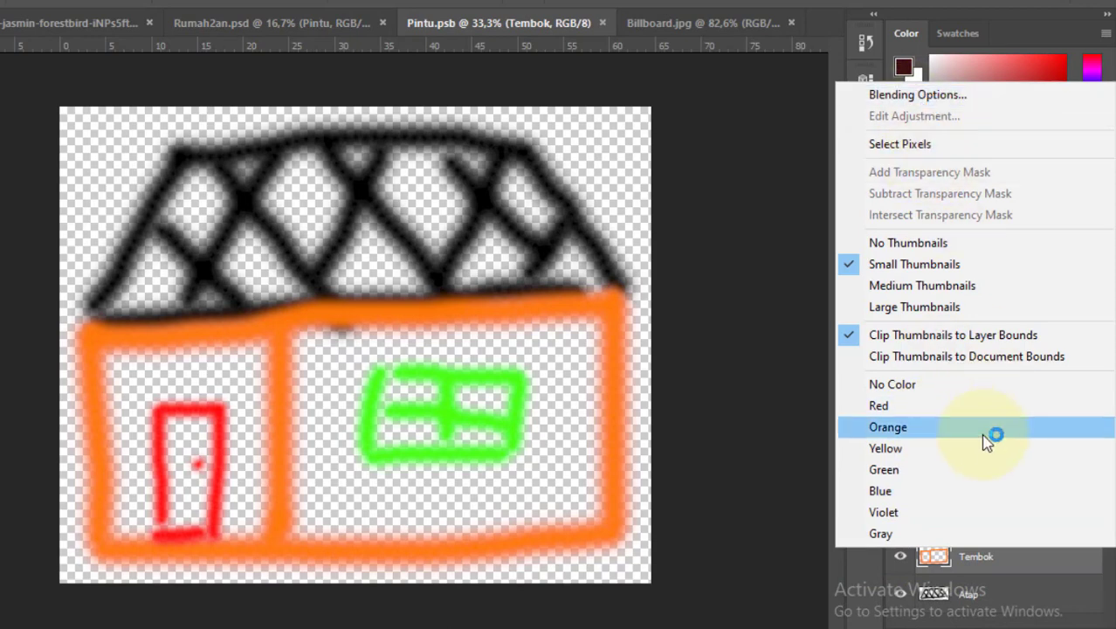
click(952, 557)
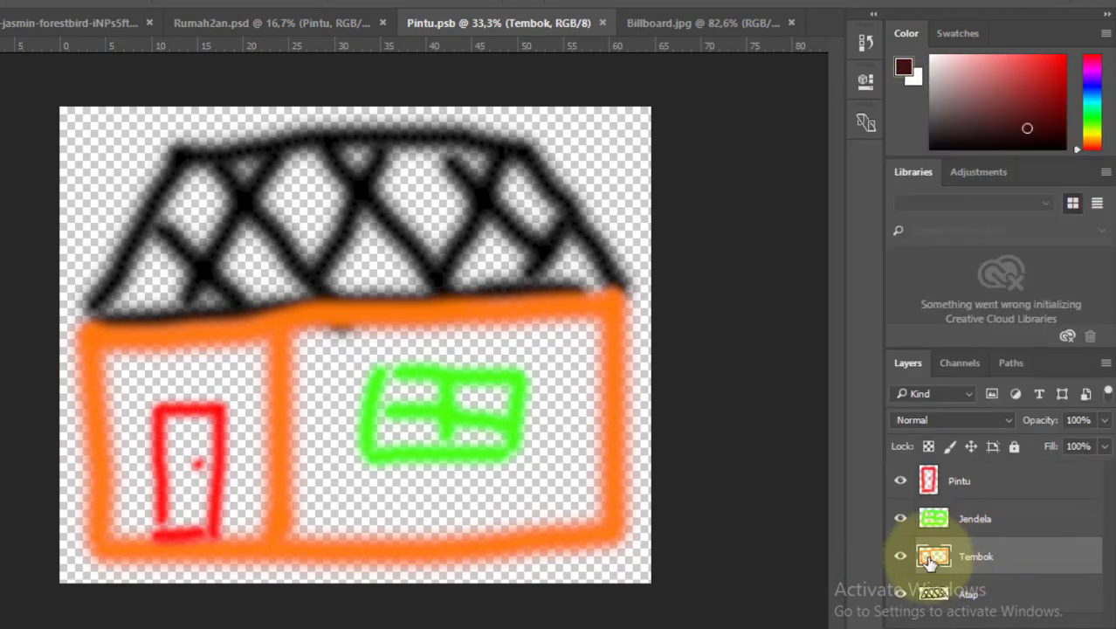
right_click(930, 561)
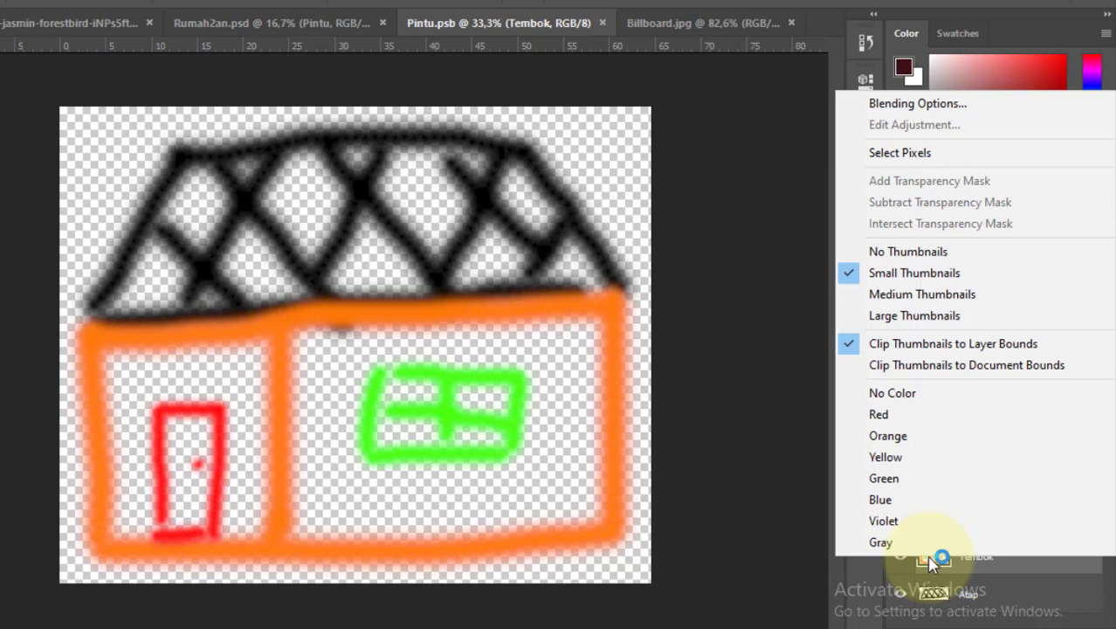
click(922, 106)
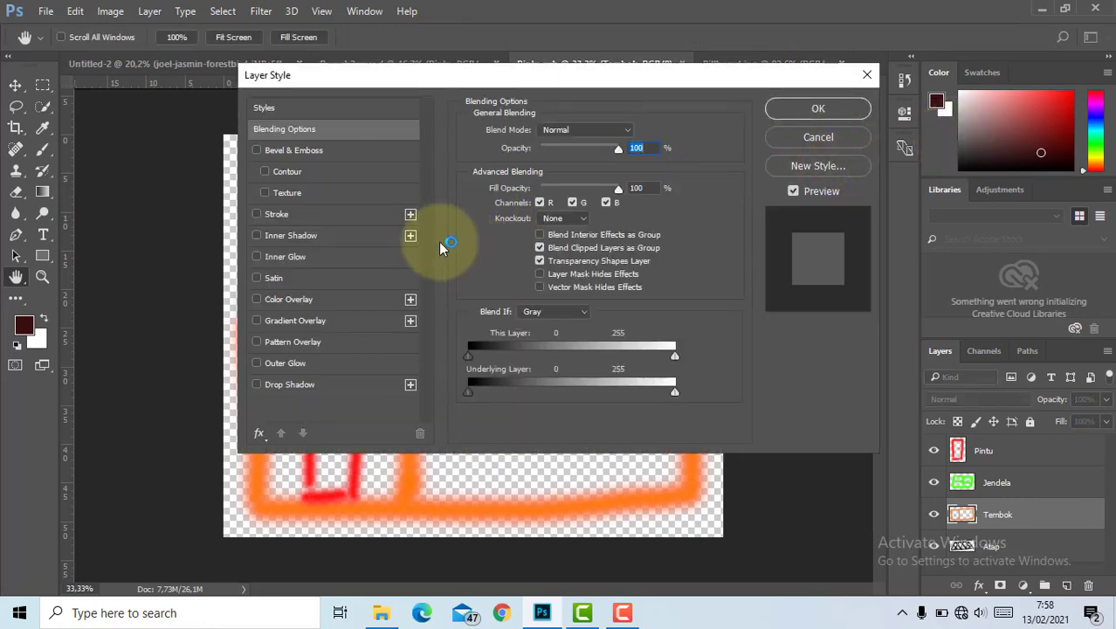
click(327, 298)
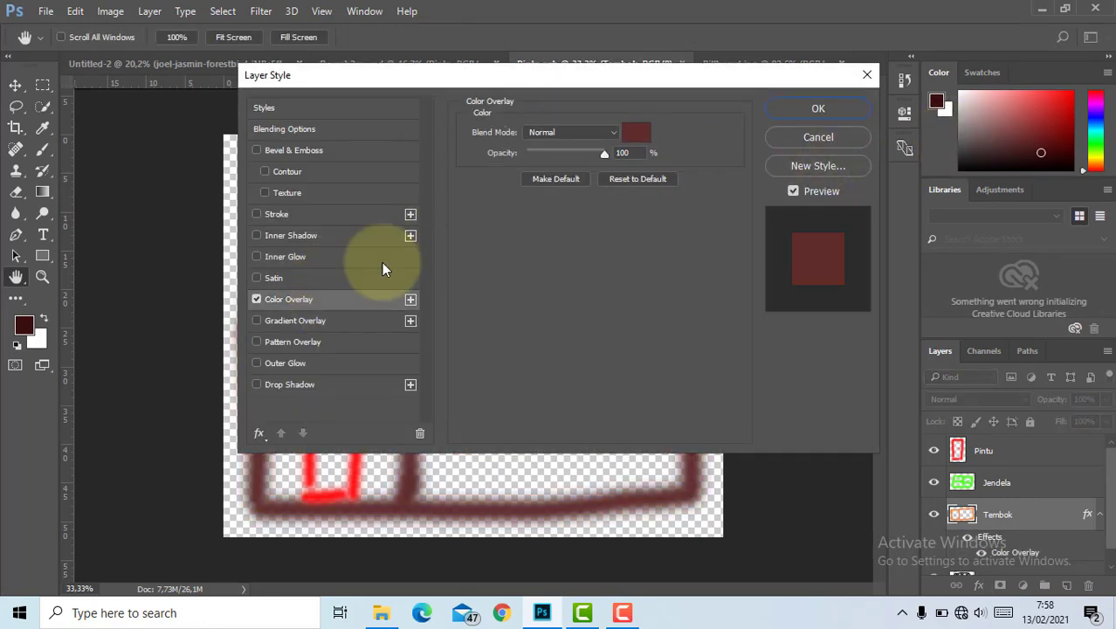
Set the Tembok layer's overlay color to lime green bdf80a and apply the layer style
click(636, 131)
drag(571, 251, 587, 314)
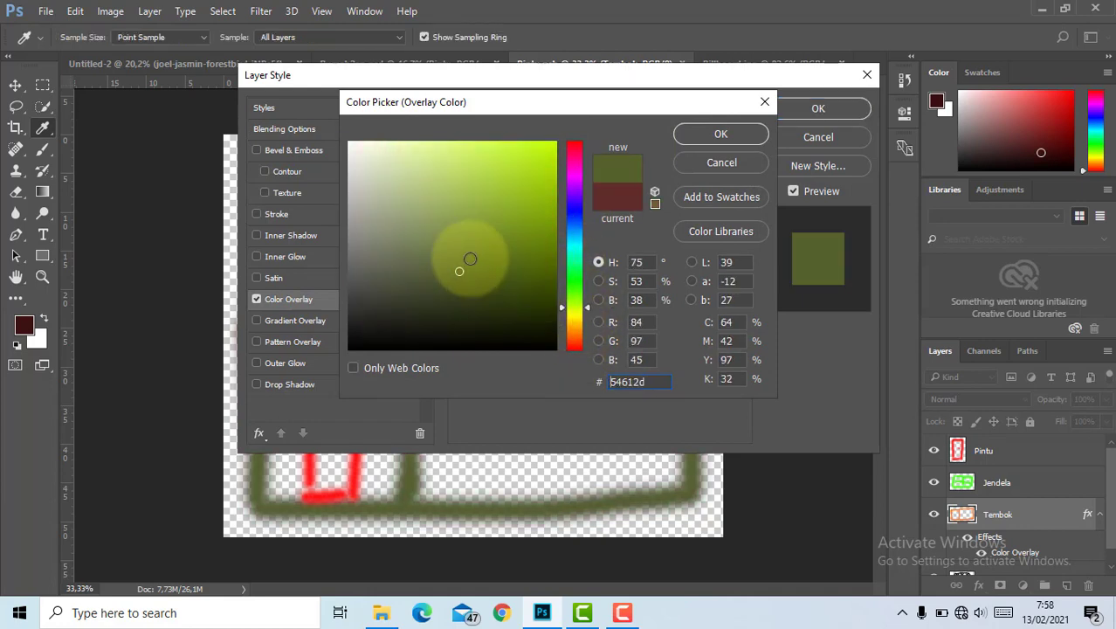
drag(464, 256, 549, 147)
click(722, 133)
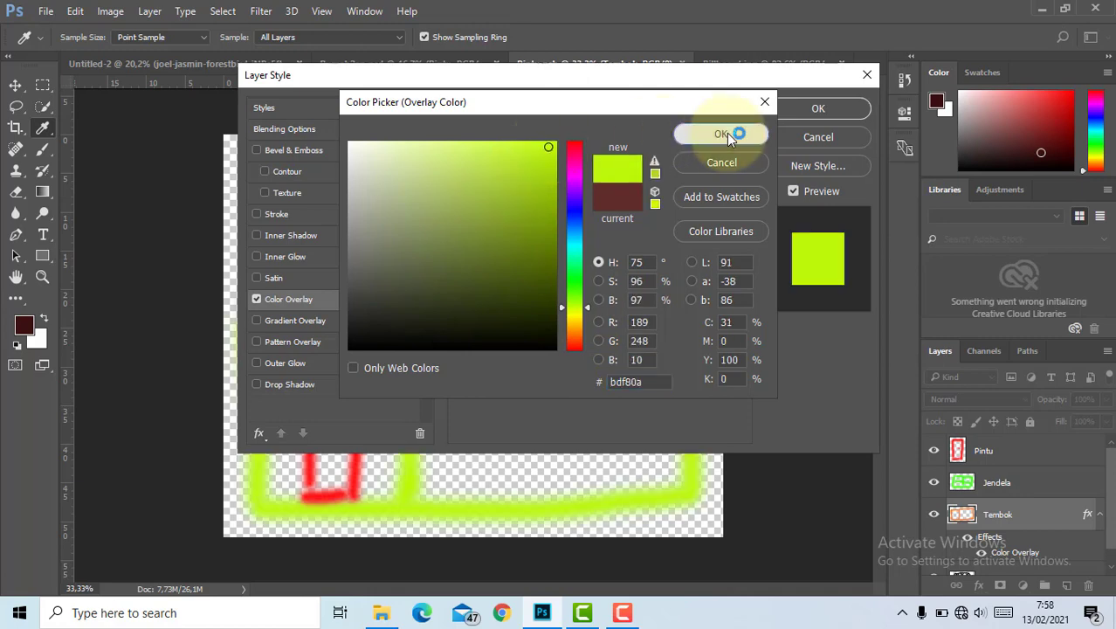
click(810, 115)
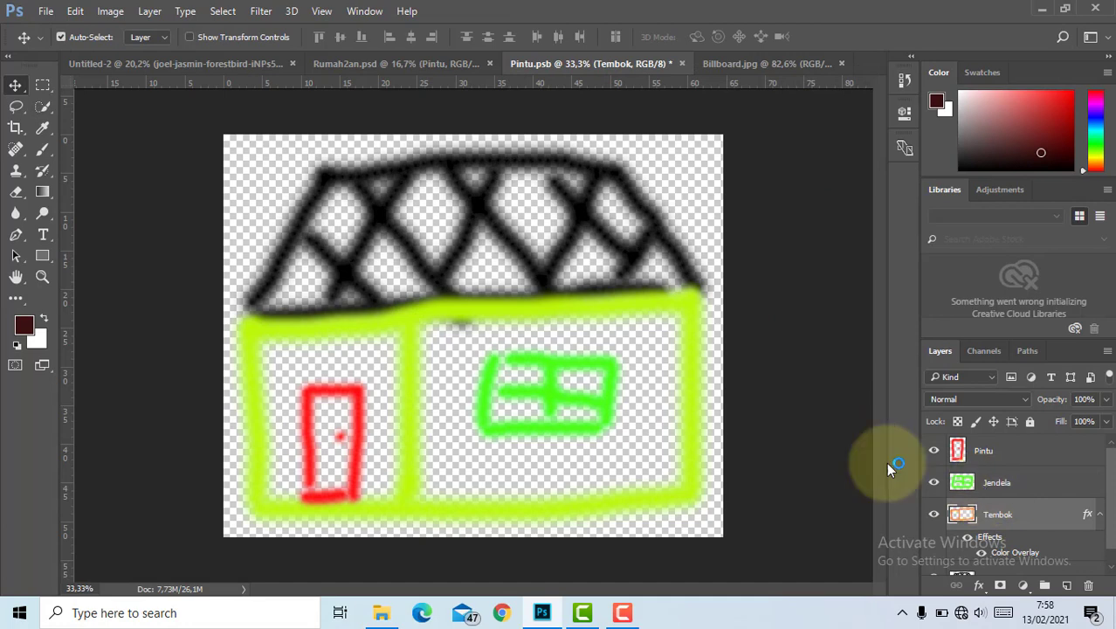
Add a Color Overlay effect to the Pintu layer
right_click(994, 449)
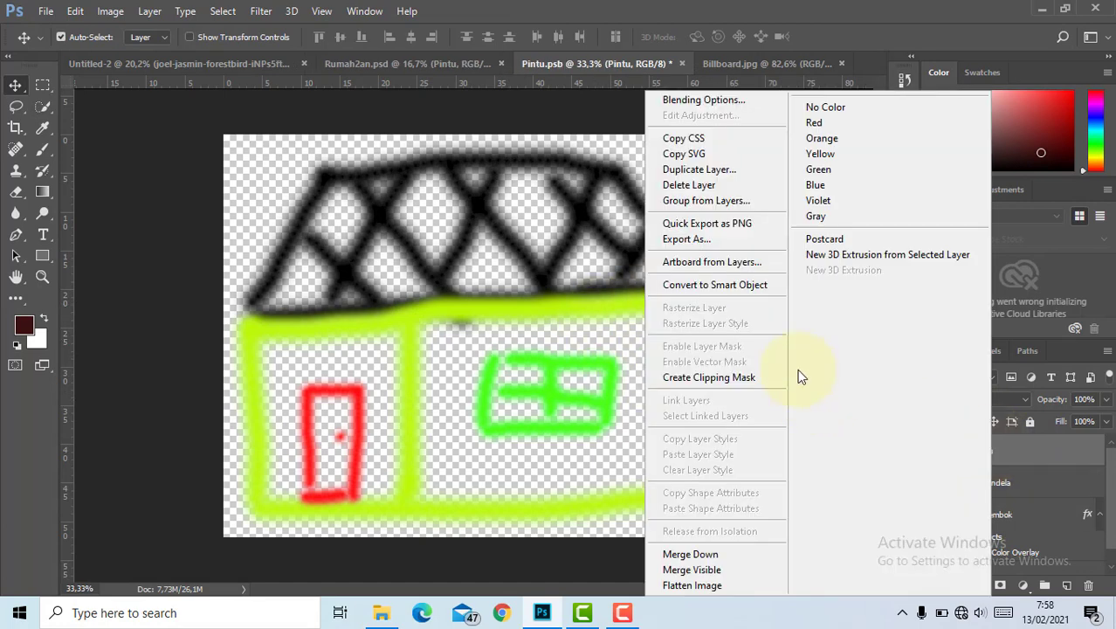
click(709, 100)
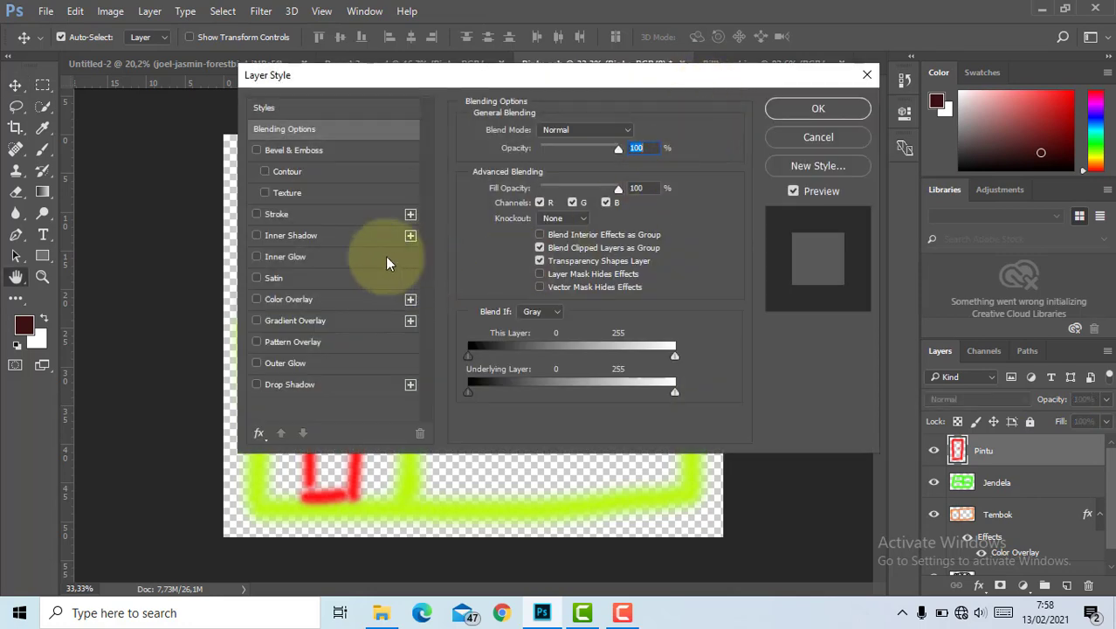
click(324, 300)
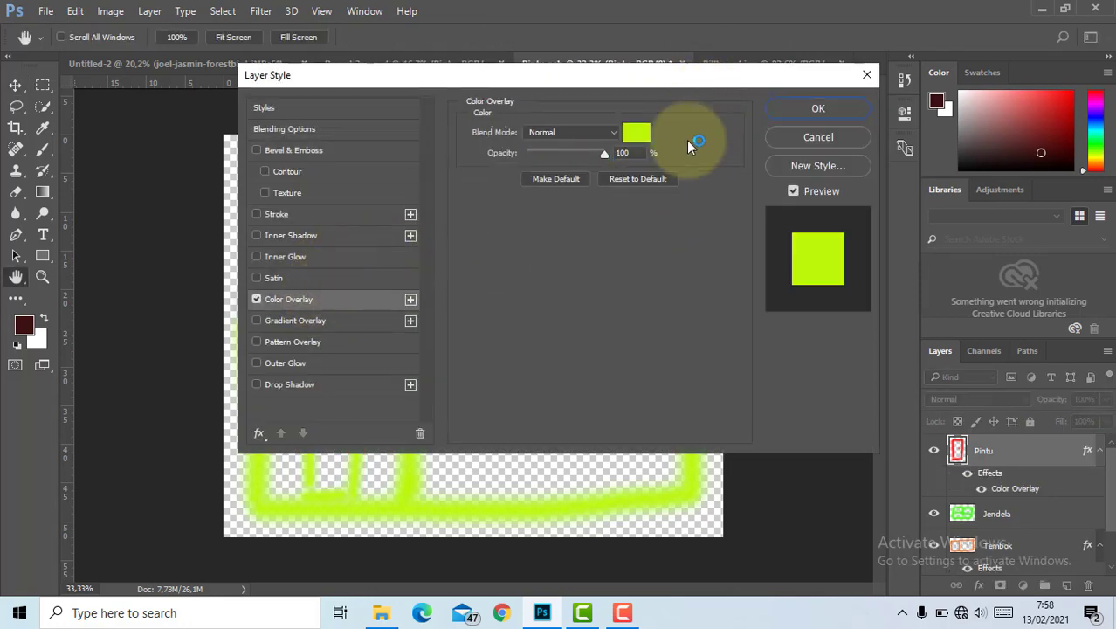
Set the Pintu layer's overlay color to red fe0808
click(637, 135)
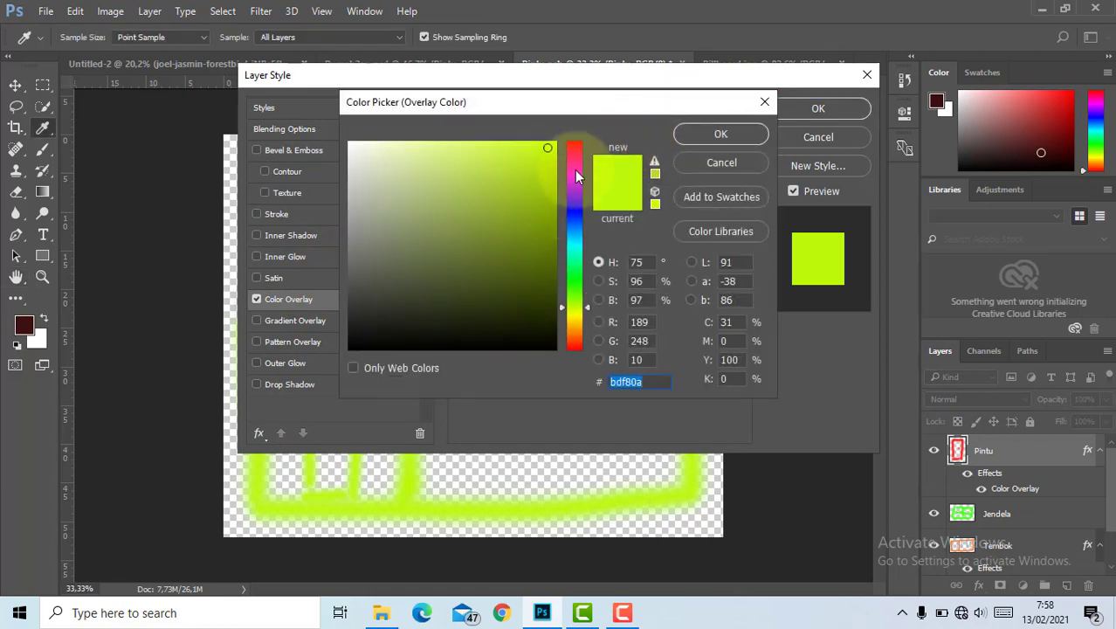
click(573, 143)
click(549, 142)
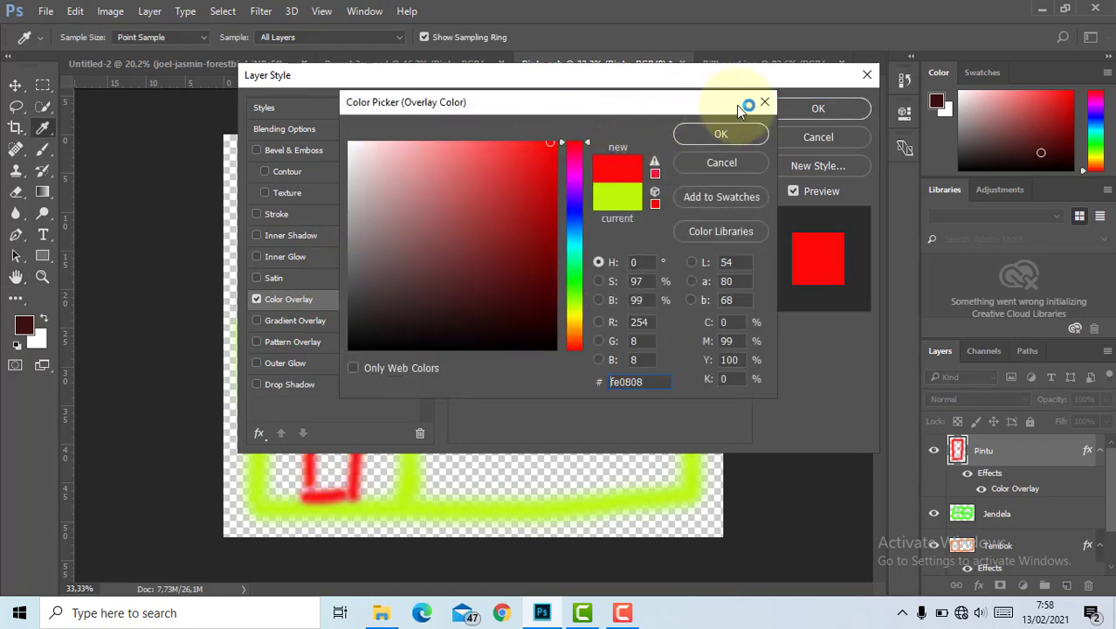
click(723, 134)
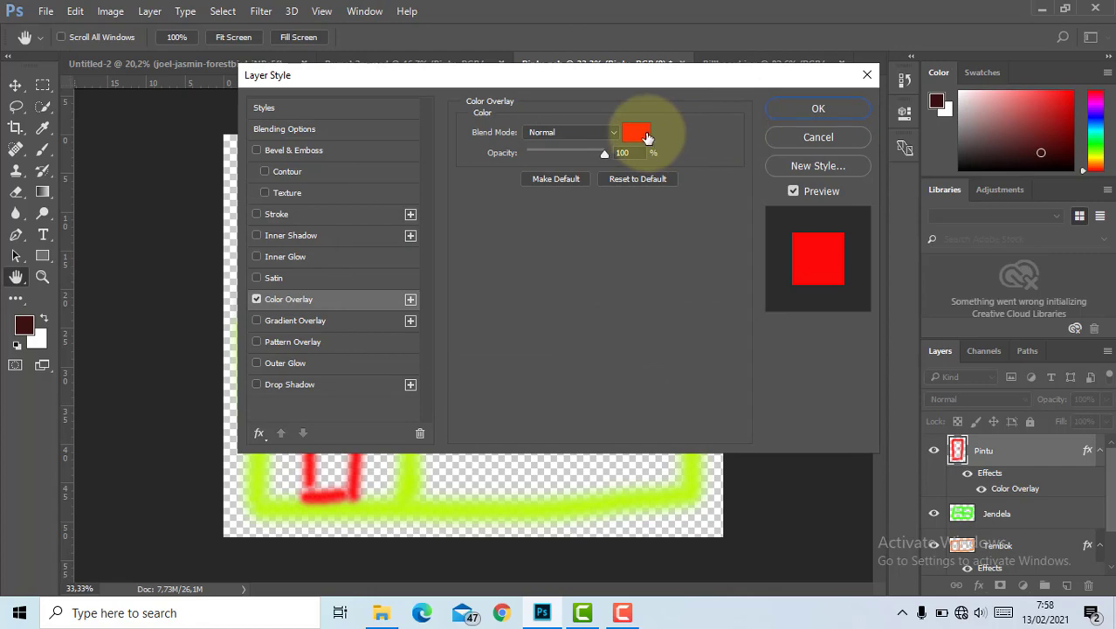
Set the Pintu layer's overlay color to blue 0260fc, then save and close Pintu.psb to update the house Smart Object
click(642, 136)
click(575, 238)
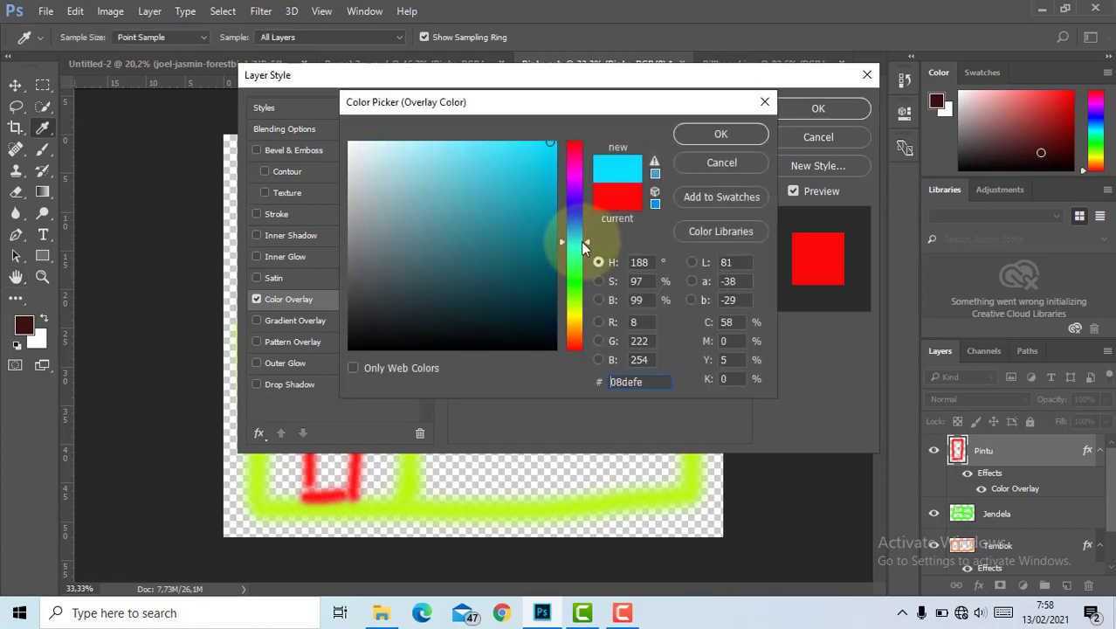
click(578, 225)
click(549, 142)
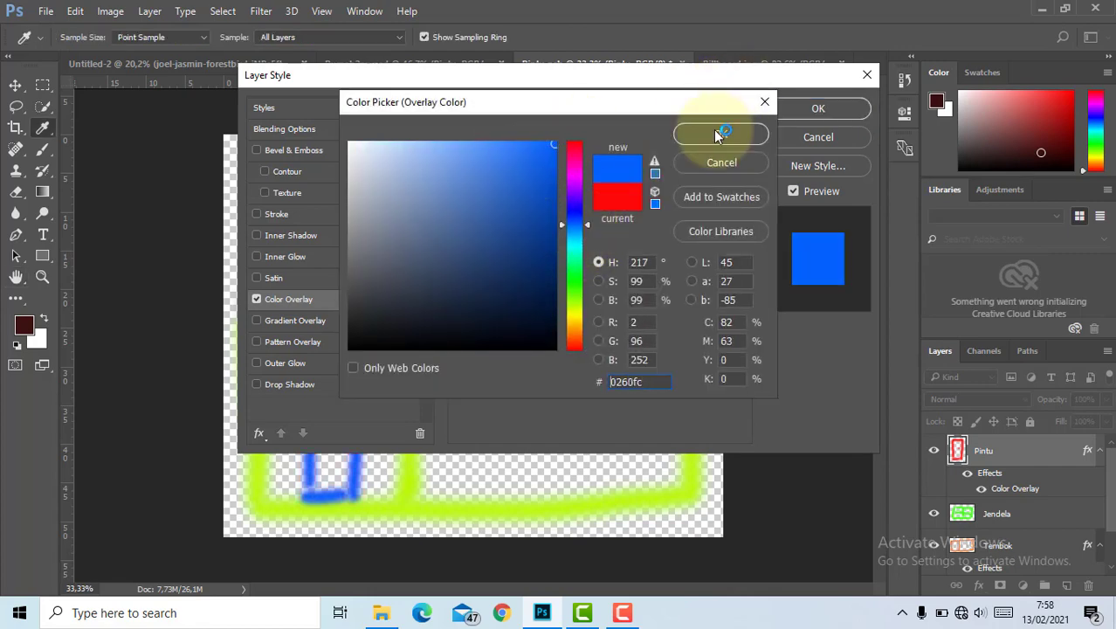
click(714, 131)
click(790, 109)
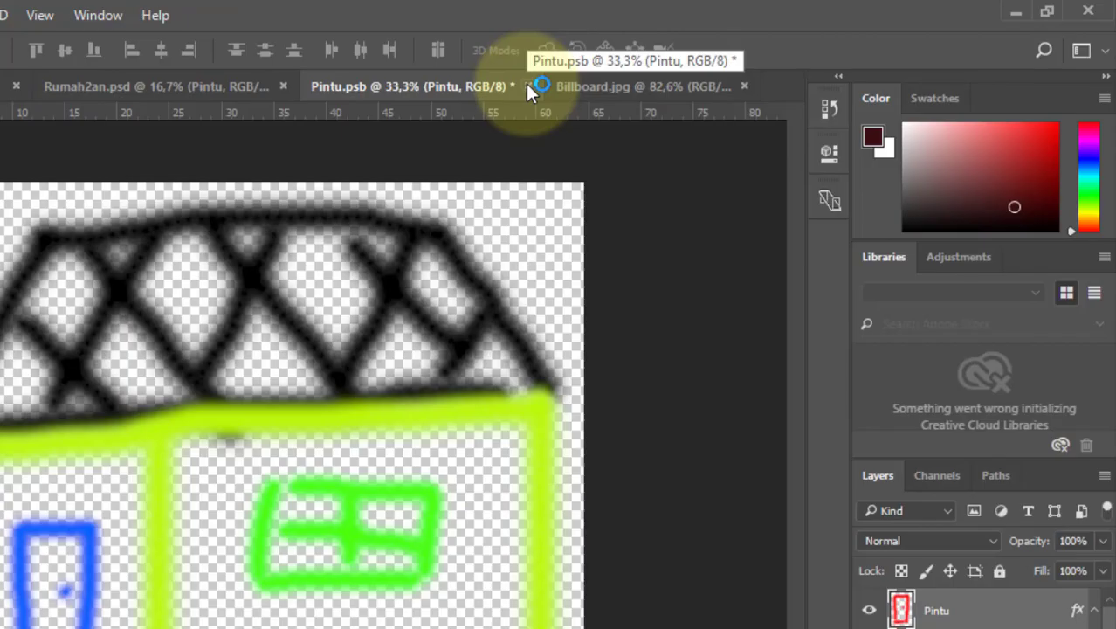
click(527, 85)
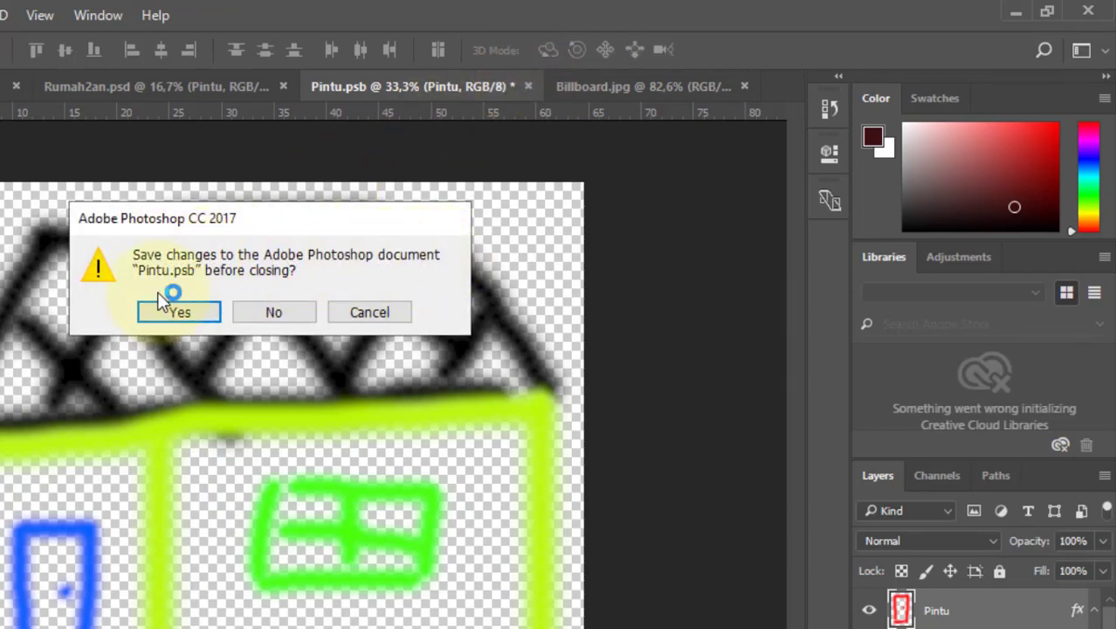
click(179, 313)
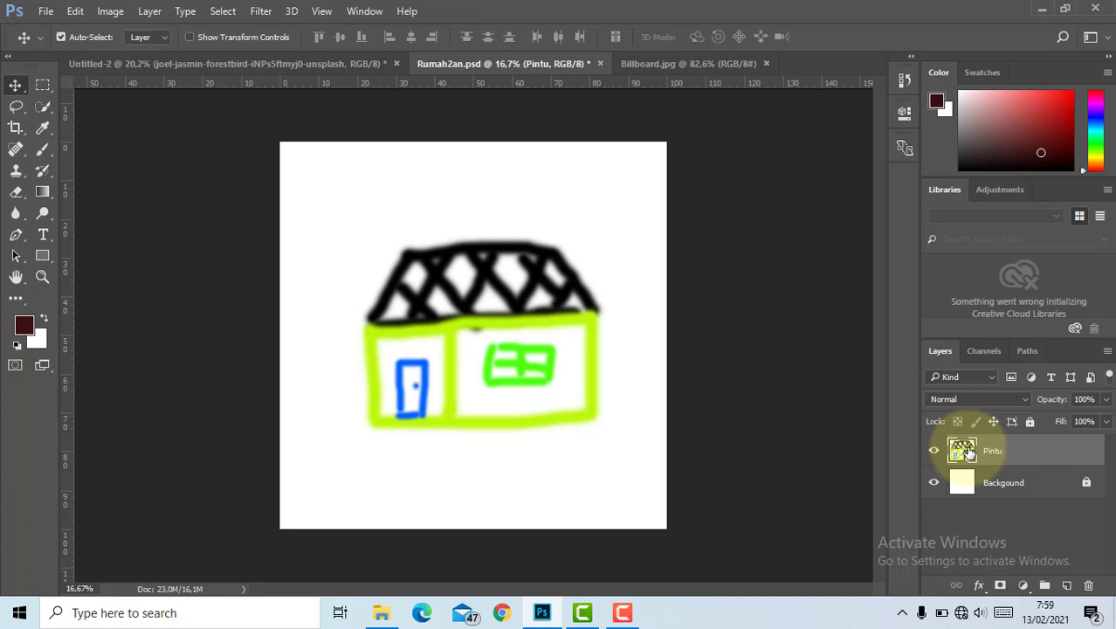
In Billboard.jpg, draw a rectangle shape about 771 by 244 px over the blank billboard panel, starting at its upper-left corner
click(718, 67)
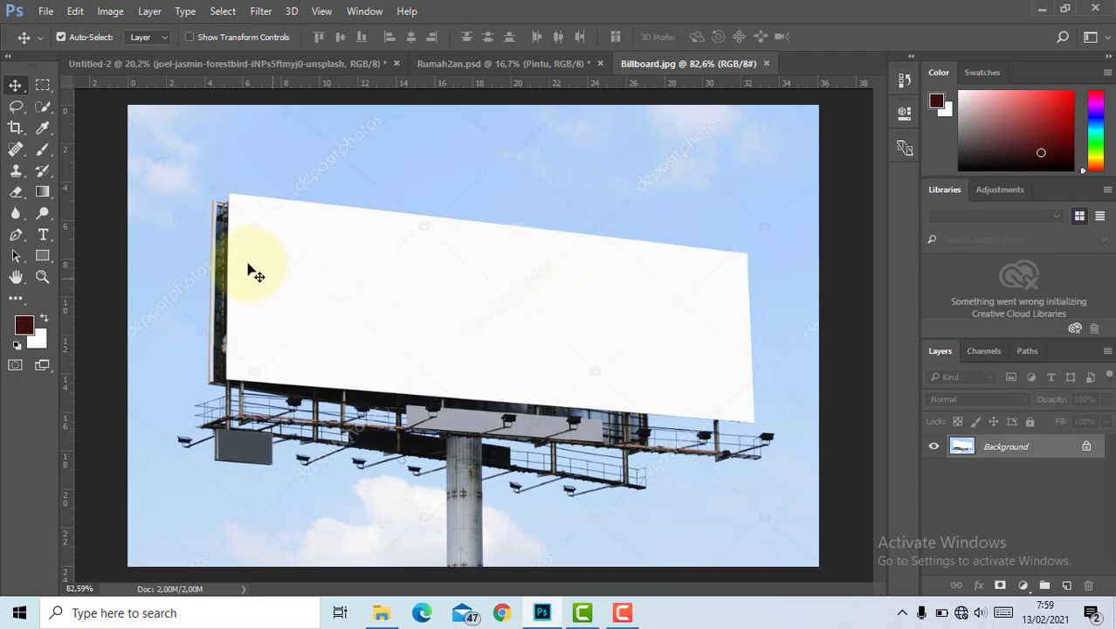
click(36, 257)
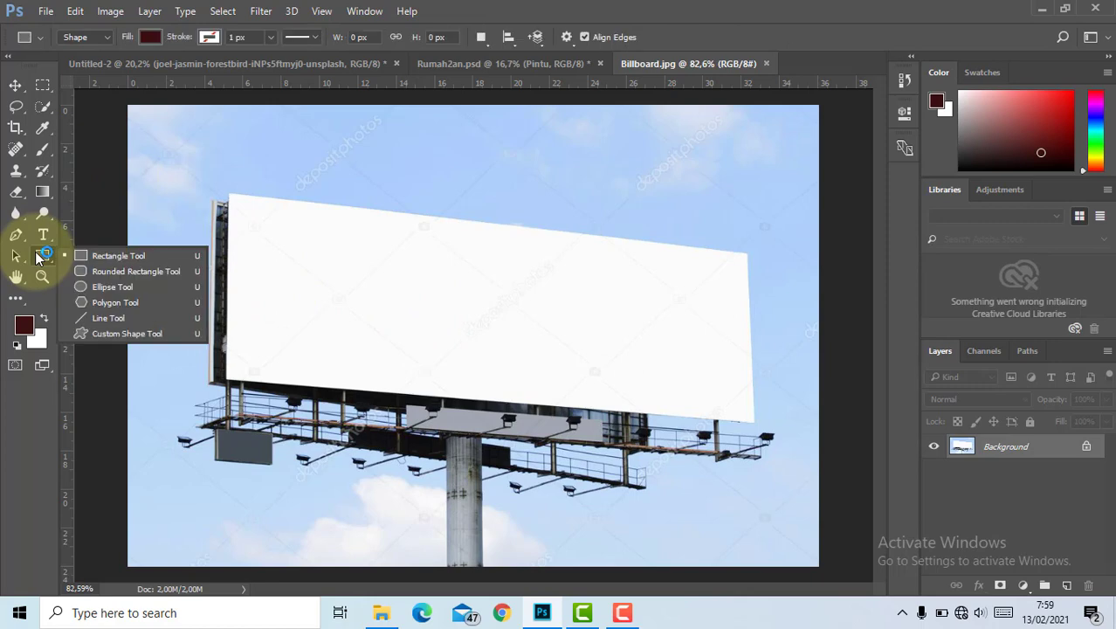
click(103, 255)
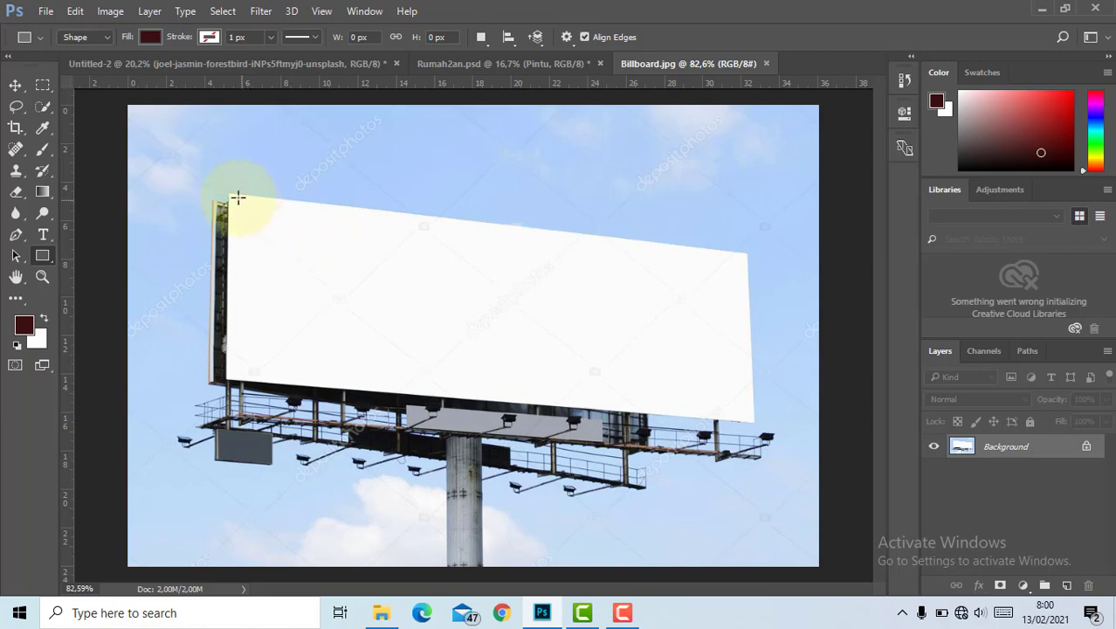
drag(231, 195, 751, 358)
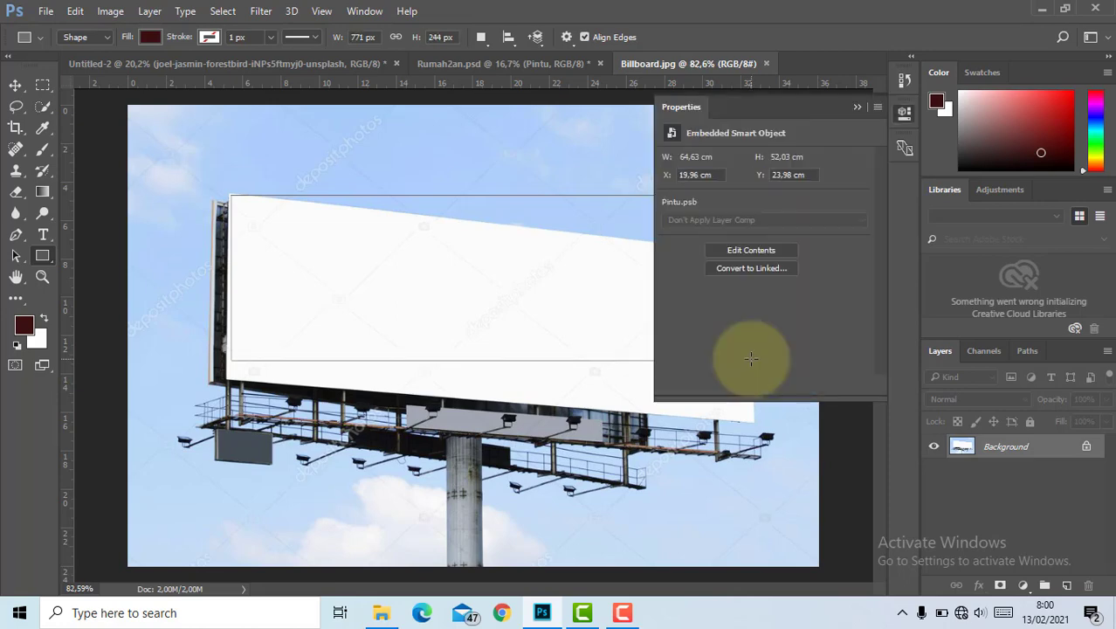
click(856, 106)
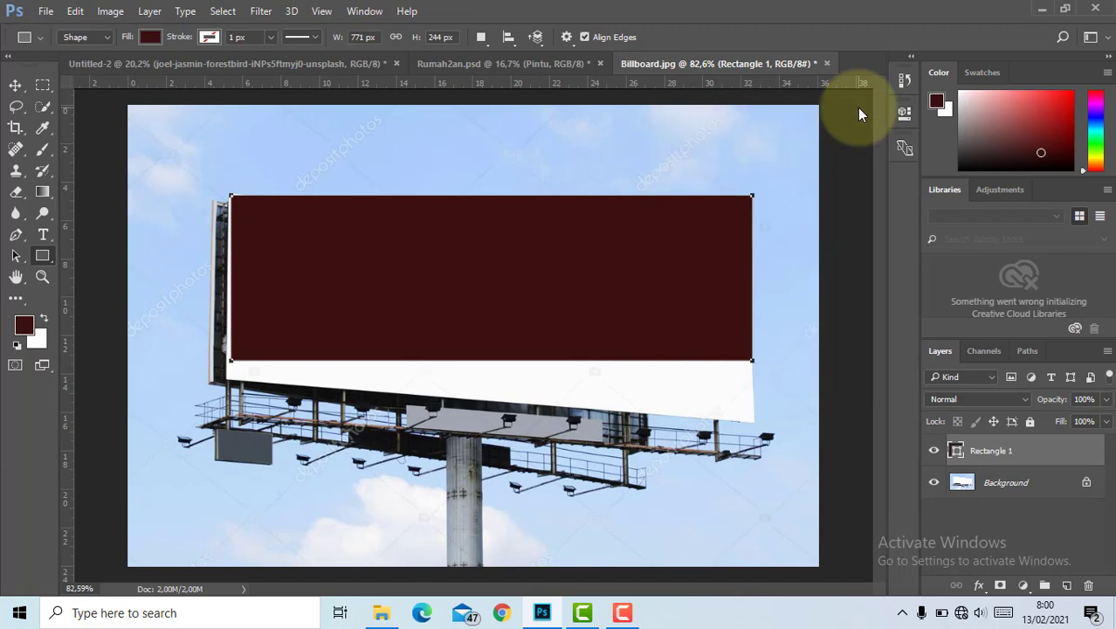
Change the billboard rectangle's fill to bright green from the recently used colors
click(150, 37)
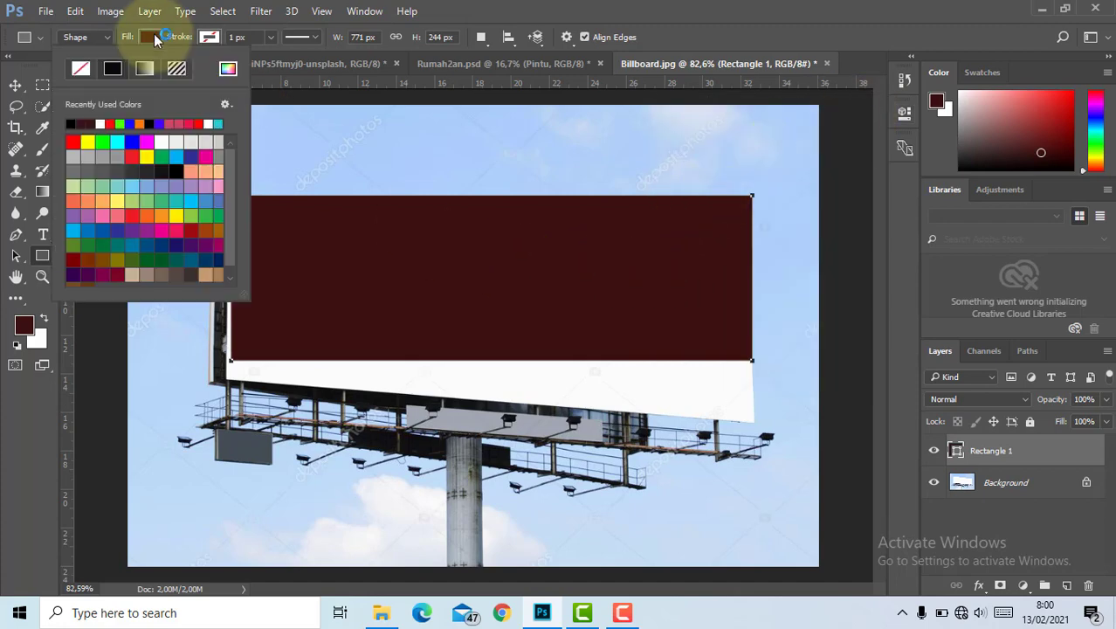
click(122, 123)
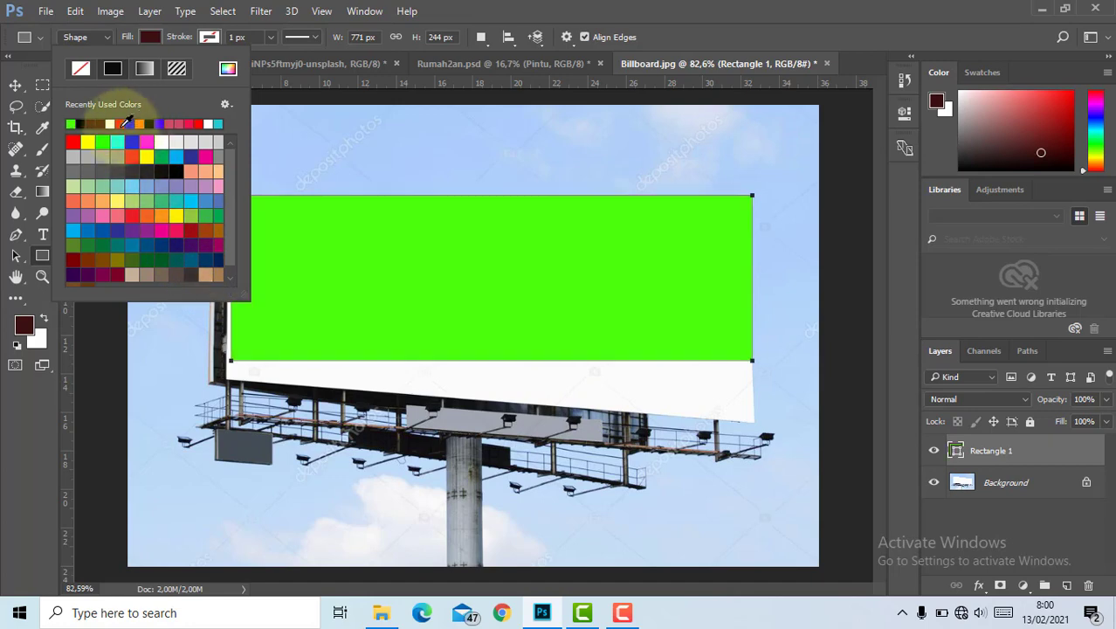
click(151, 39)
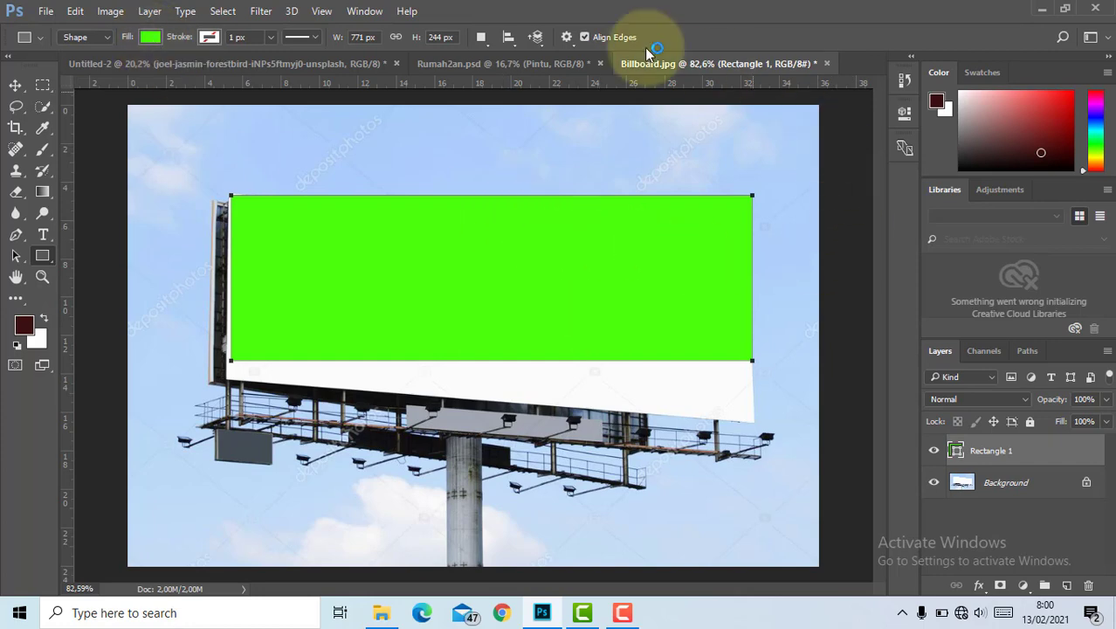
click(15, 85)
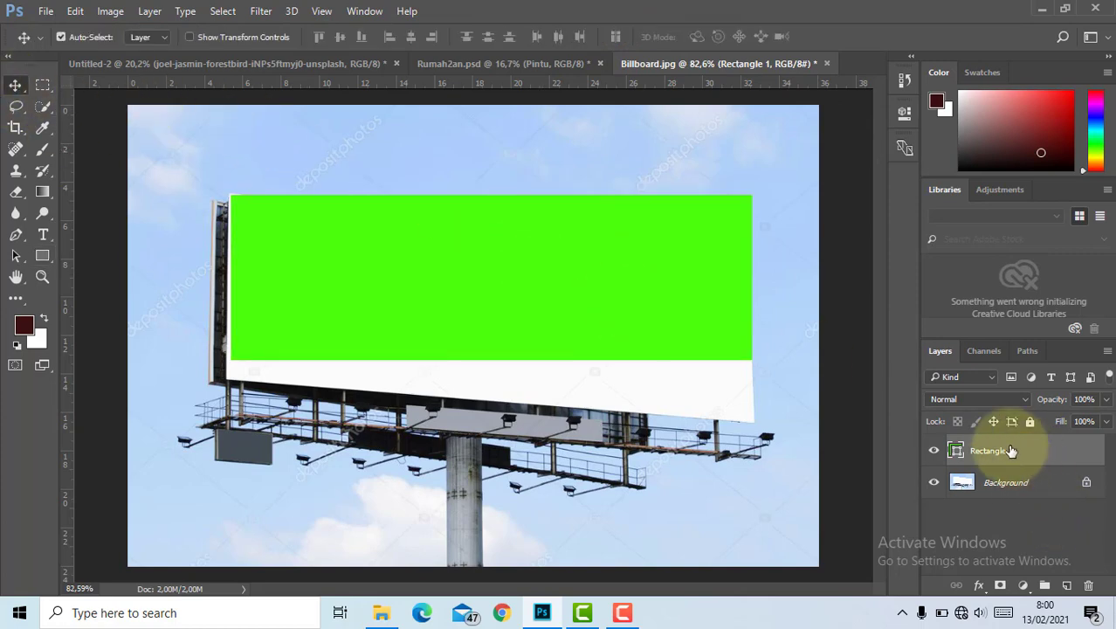
click(75, 11)
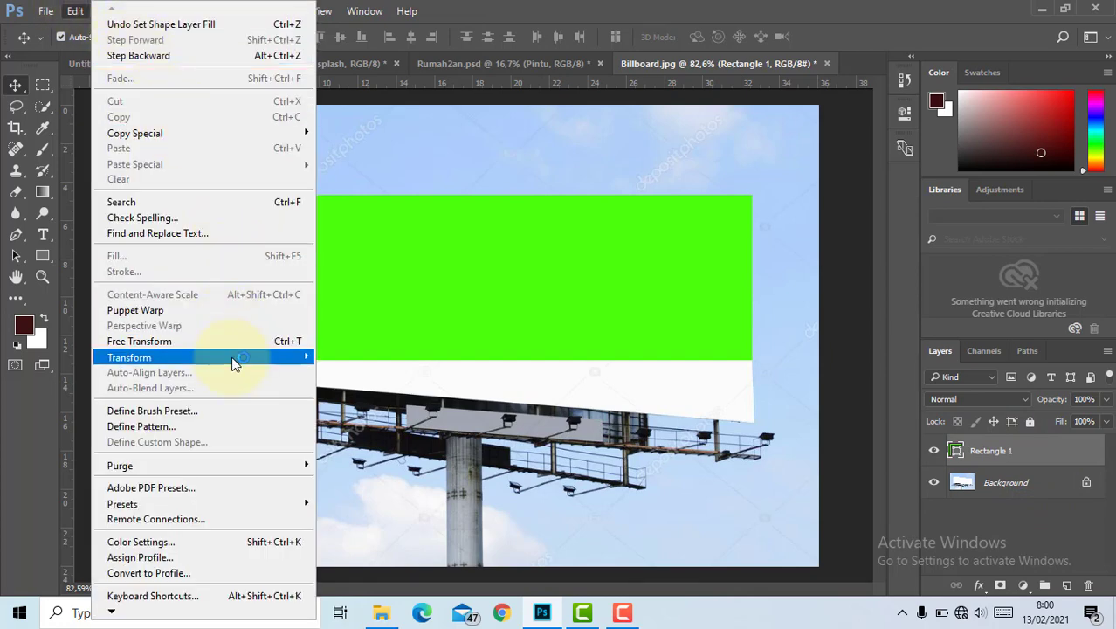
mouse_move(234, 363)
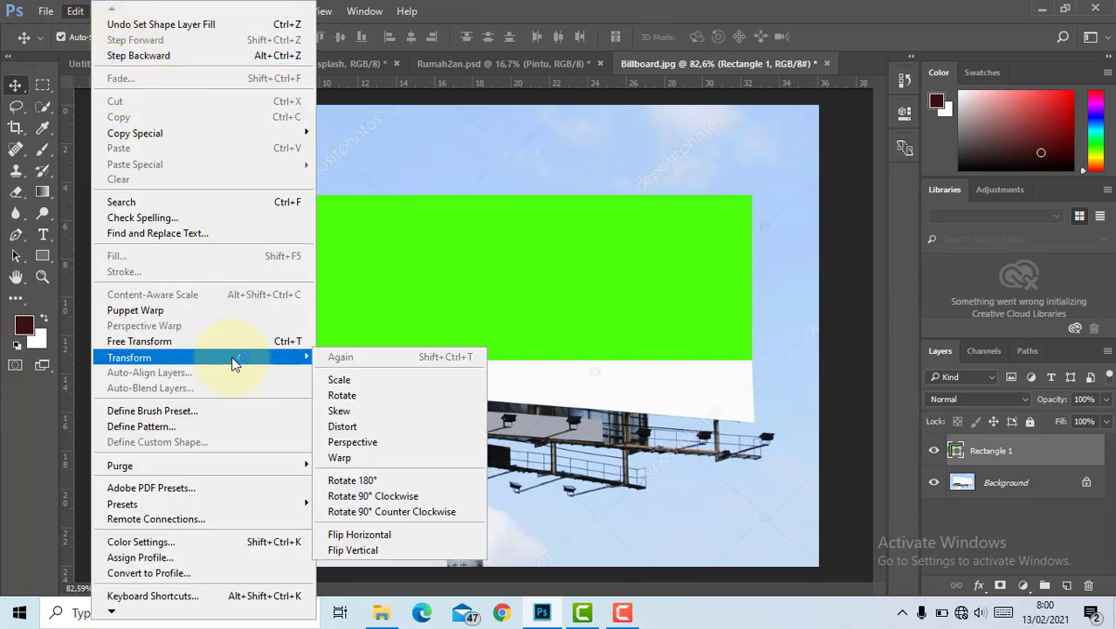
click(370, 427)
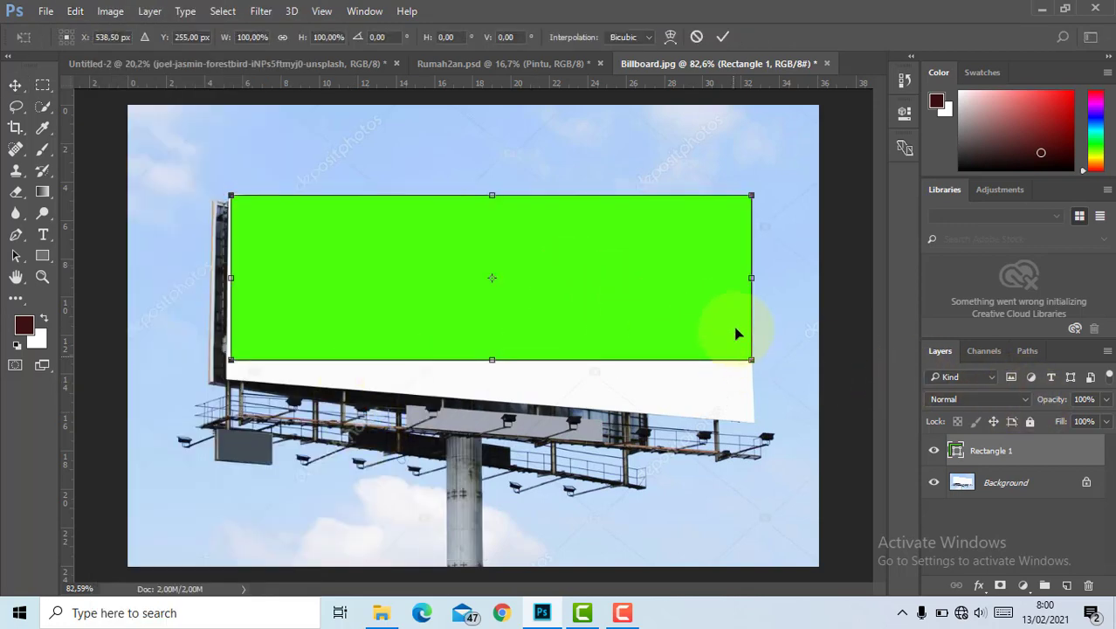
click(721, 40)
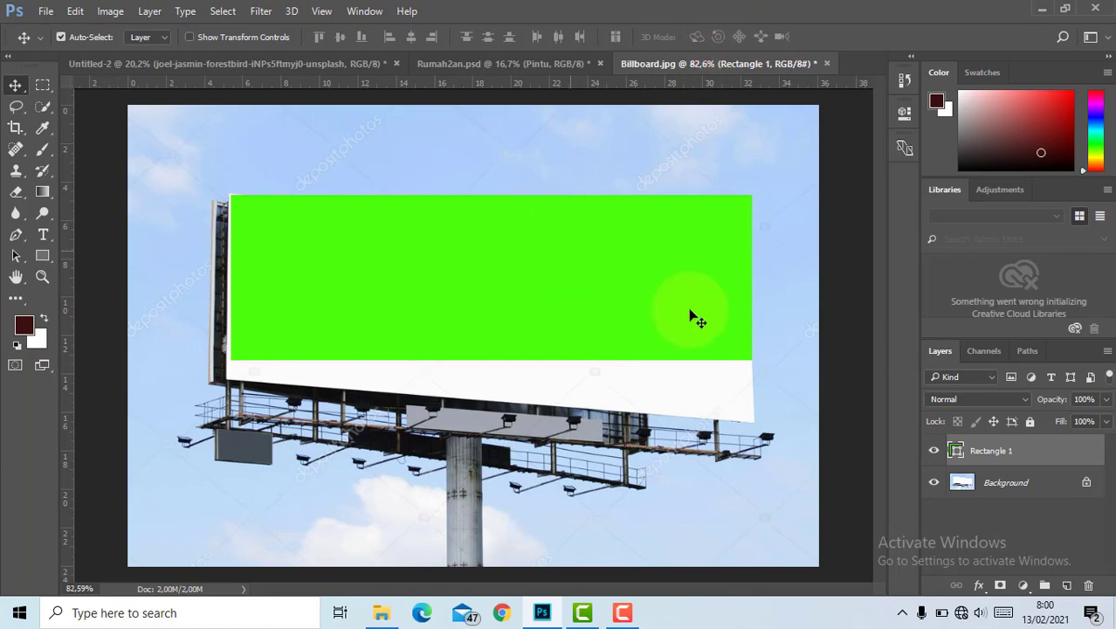
Convert the green Rectangle 1 layer to a Smart Object and start a Distort transform on it
right_click(970, 447)
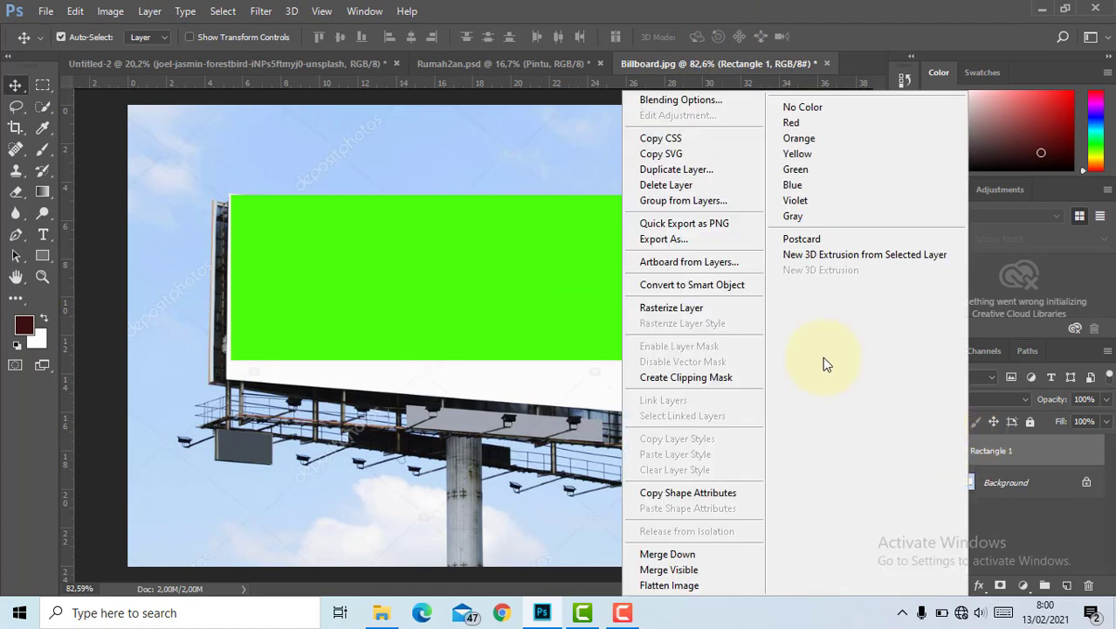
click(703, 285)
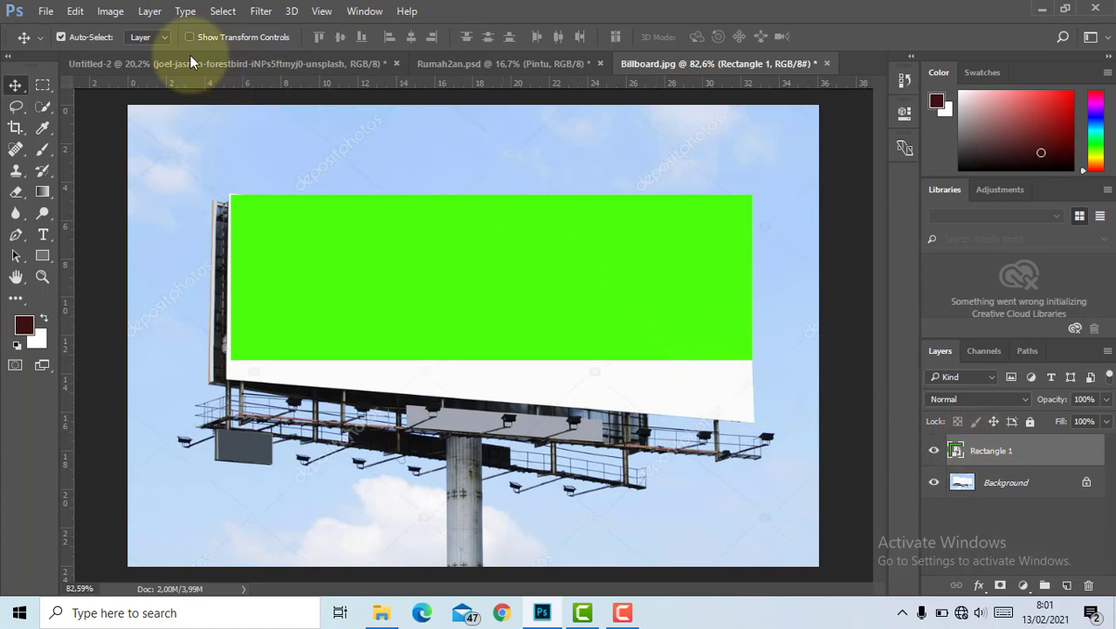
click(77, 12)
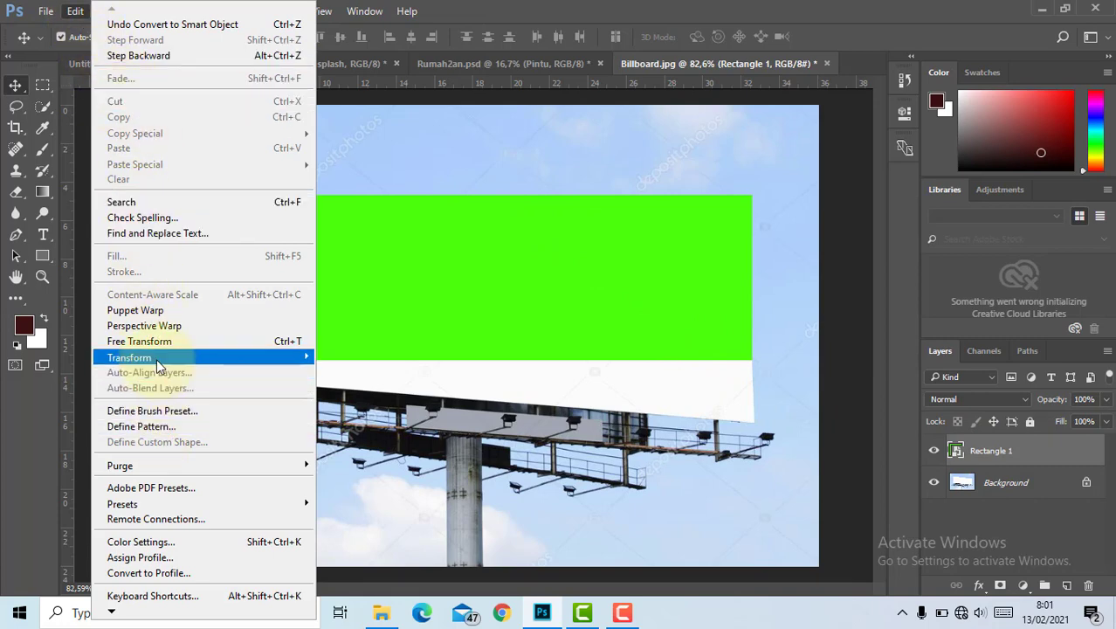
mouse_move(301, 358)
click(376, 425)
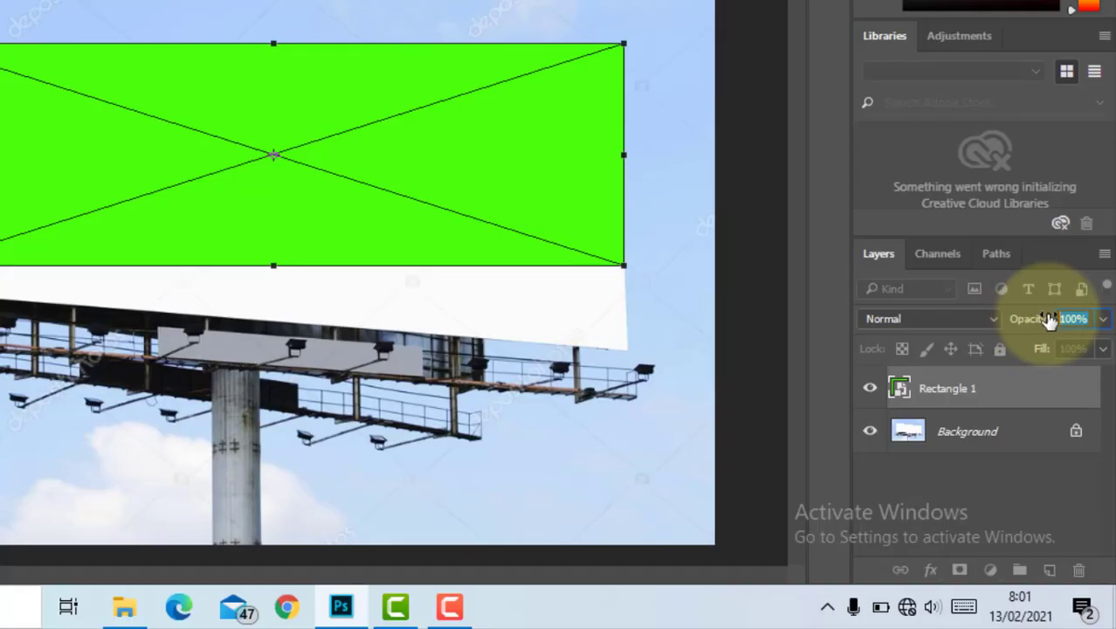
Lower the Rectangle 1 layer's opacity to 64% during the transform
click(1085, 400)
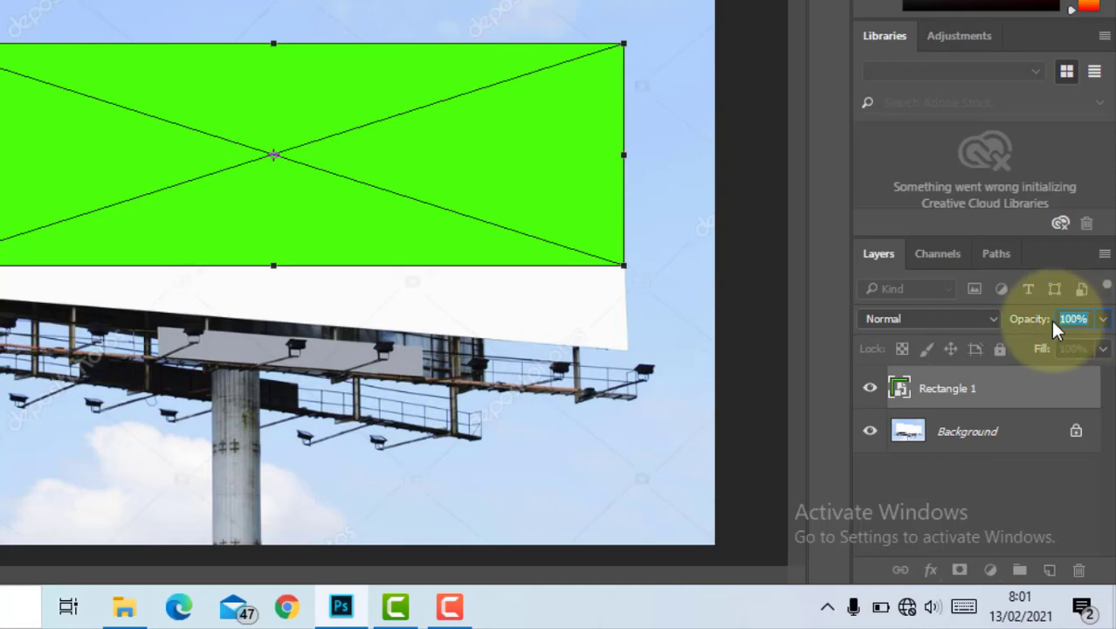
scroll(1051, 319, down, 3)
scroll(1051, 321, down, 15)
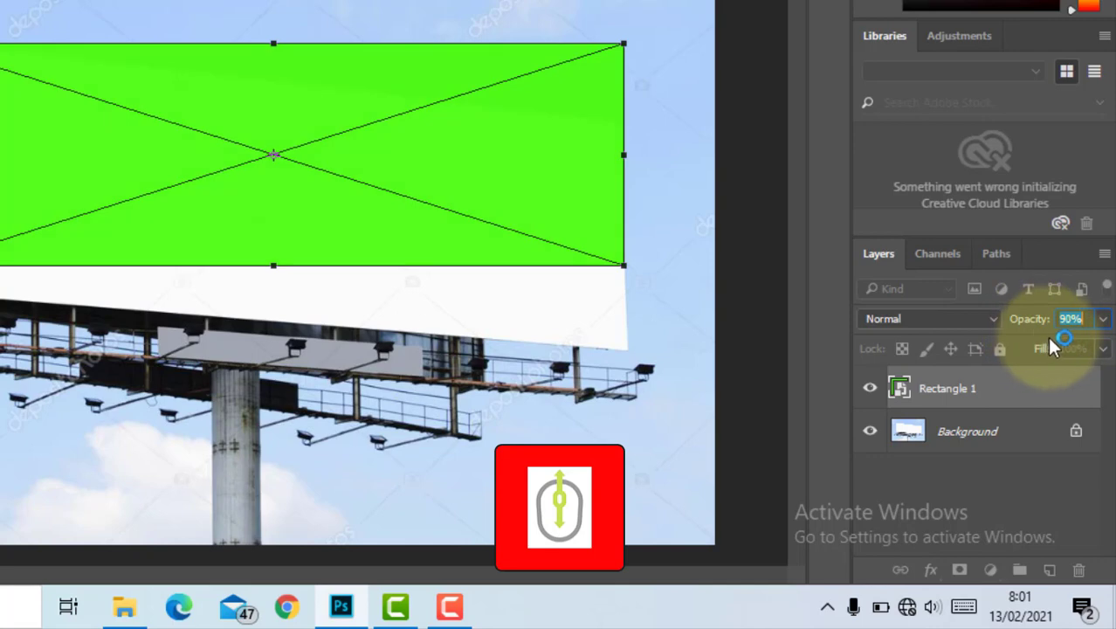
scroll(1046, 321, down, 5)
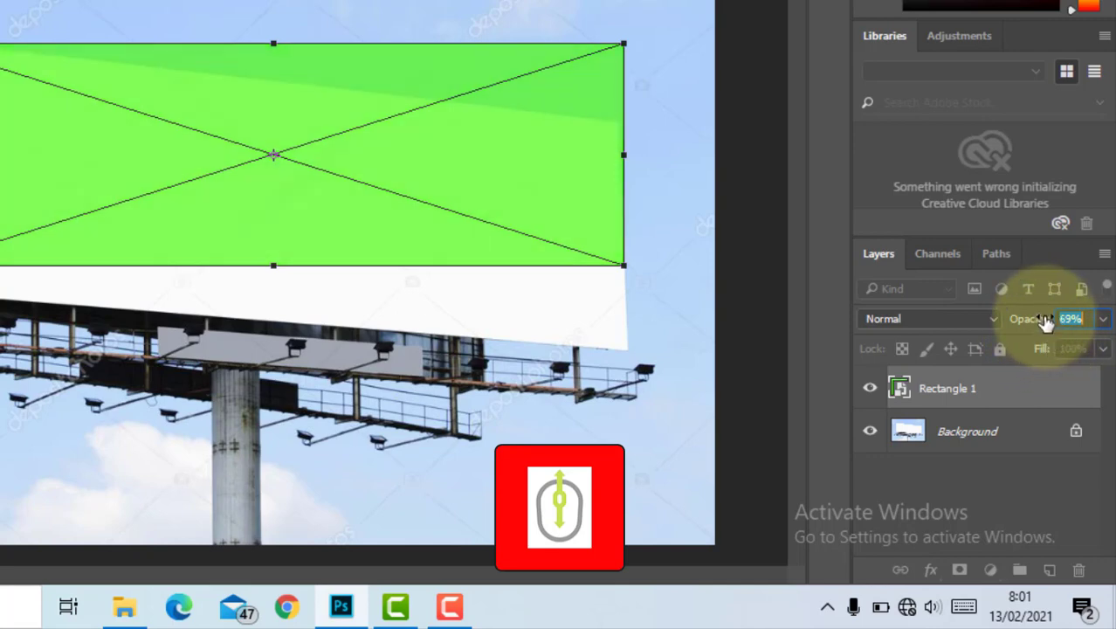
scroll(1046, 322, down, 3)
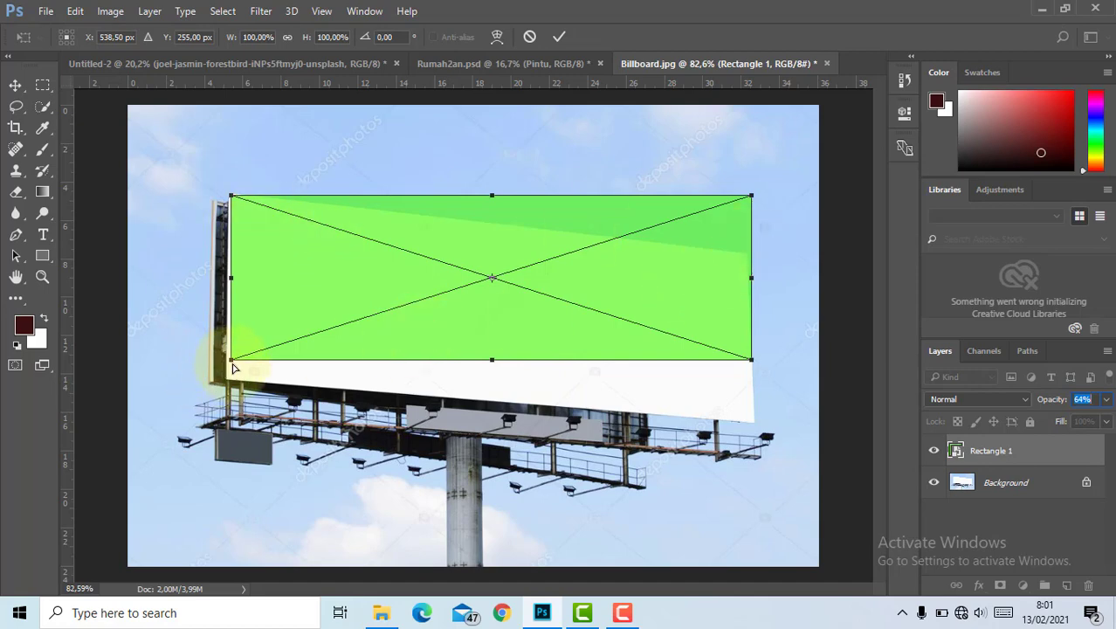
Distort the green rectangle by fitting its four corners to the corners of the blank billboard panel, and apply the transform
drag(233, 364, 227, 381)
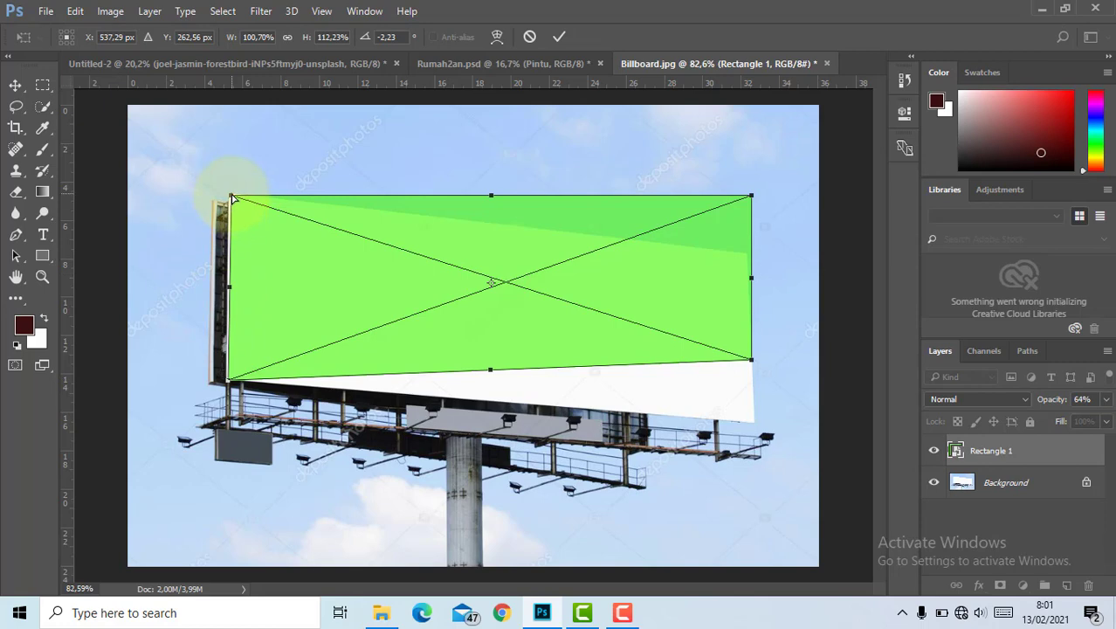
drag(232, 199, 228, 194)
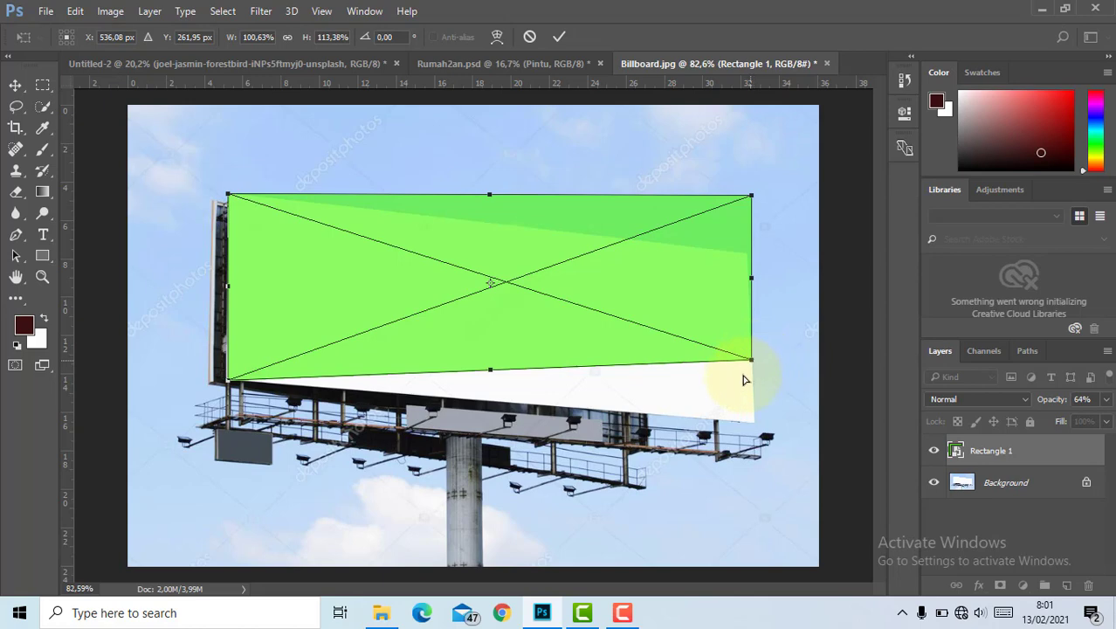
drag(751, 359, 756, 429)
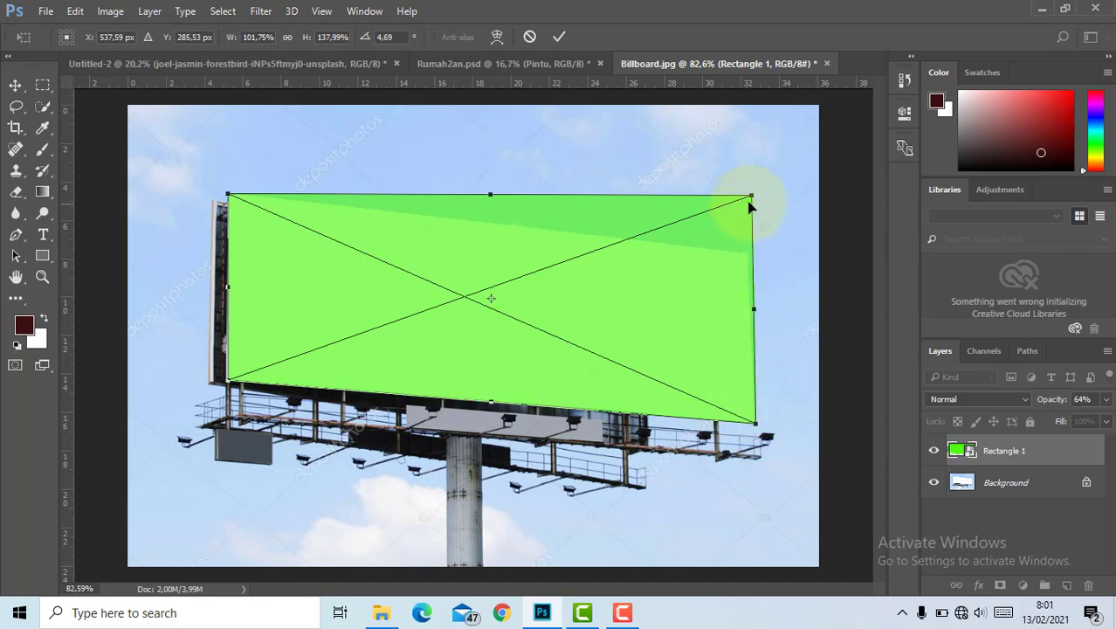
drag(751, 198, 747, 253)
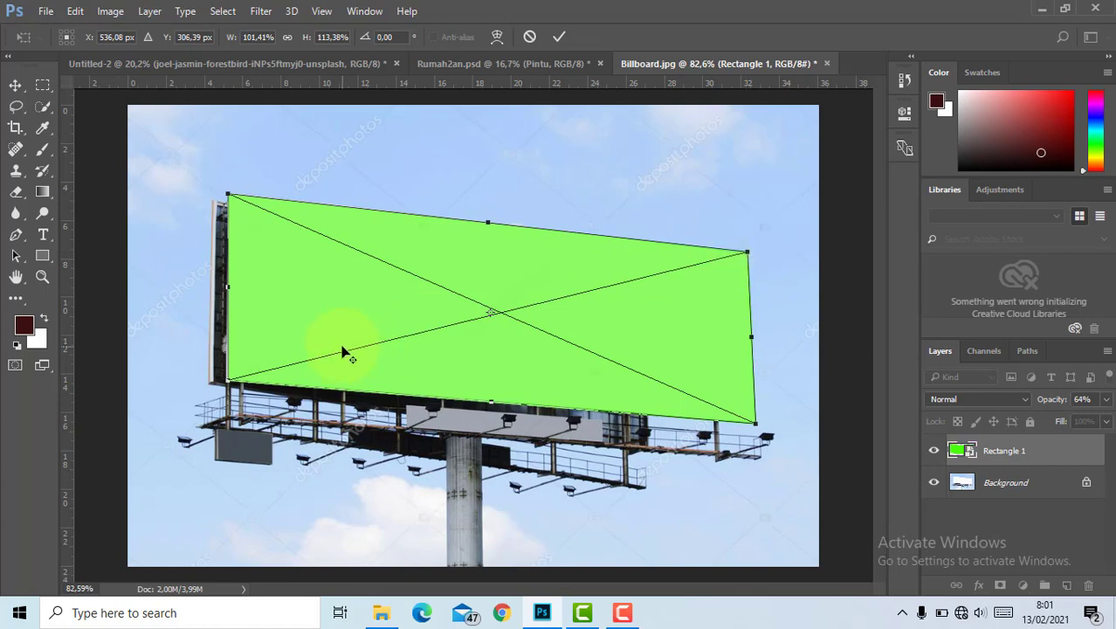
scroll(342, 352, up, 1)
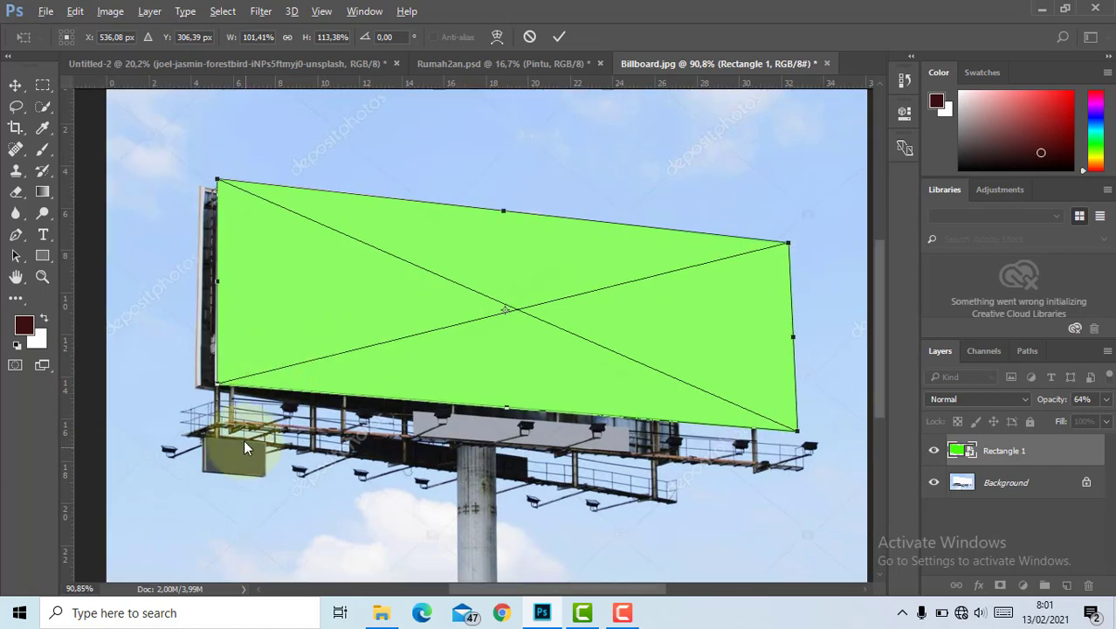
scroll(231, 402, up, 1)
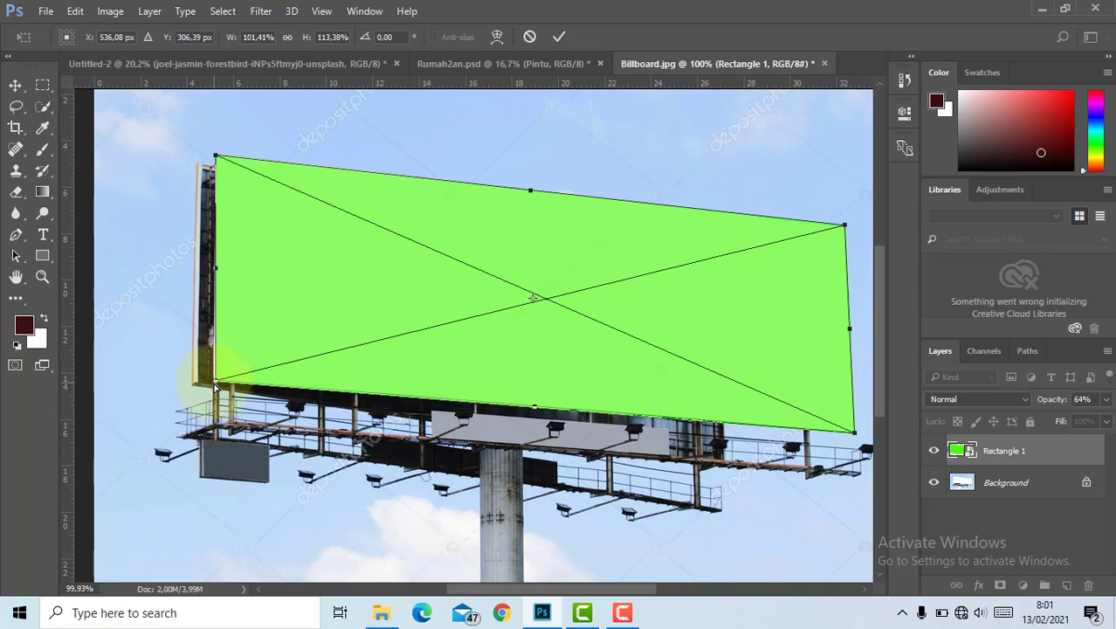
drag(214, 385, 213, 382)
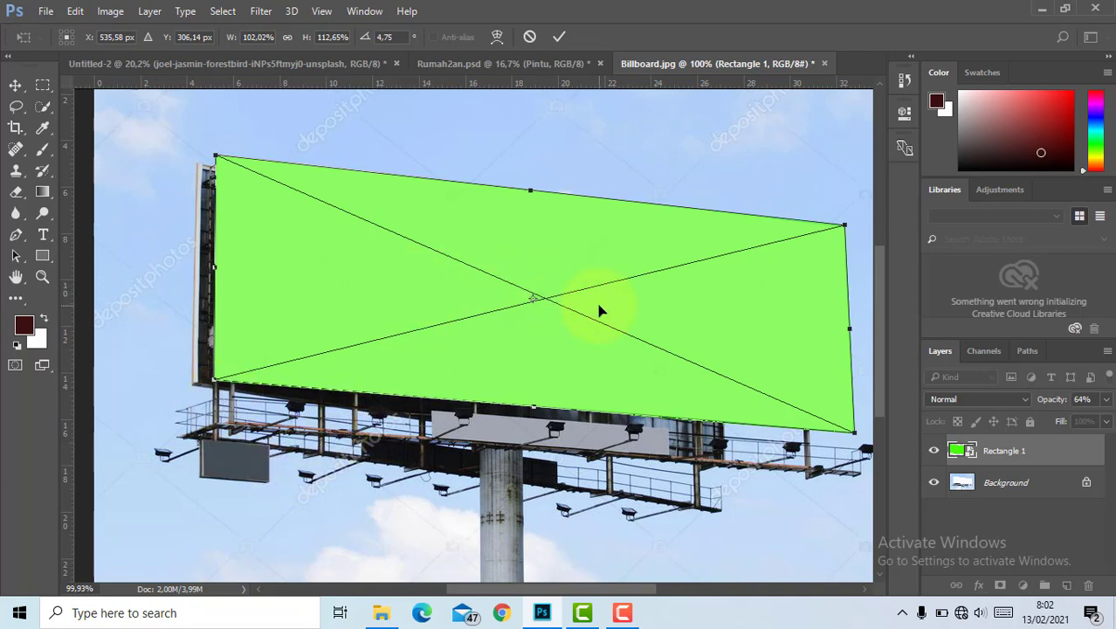
scroll(600, 310, down, 3)
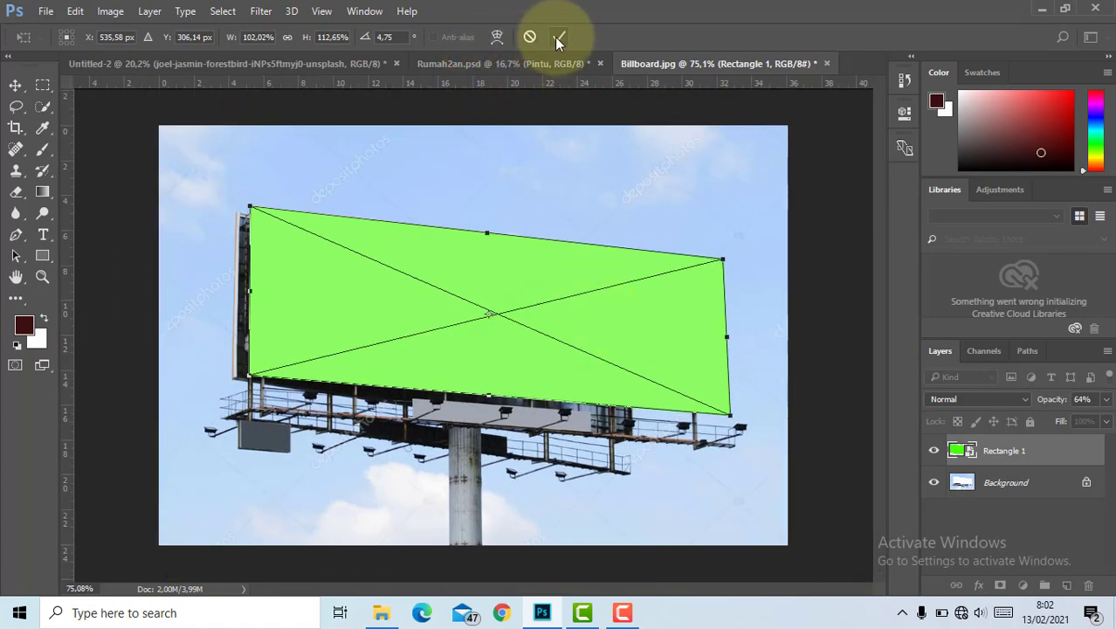
click(556, 39)
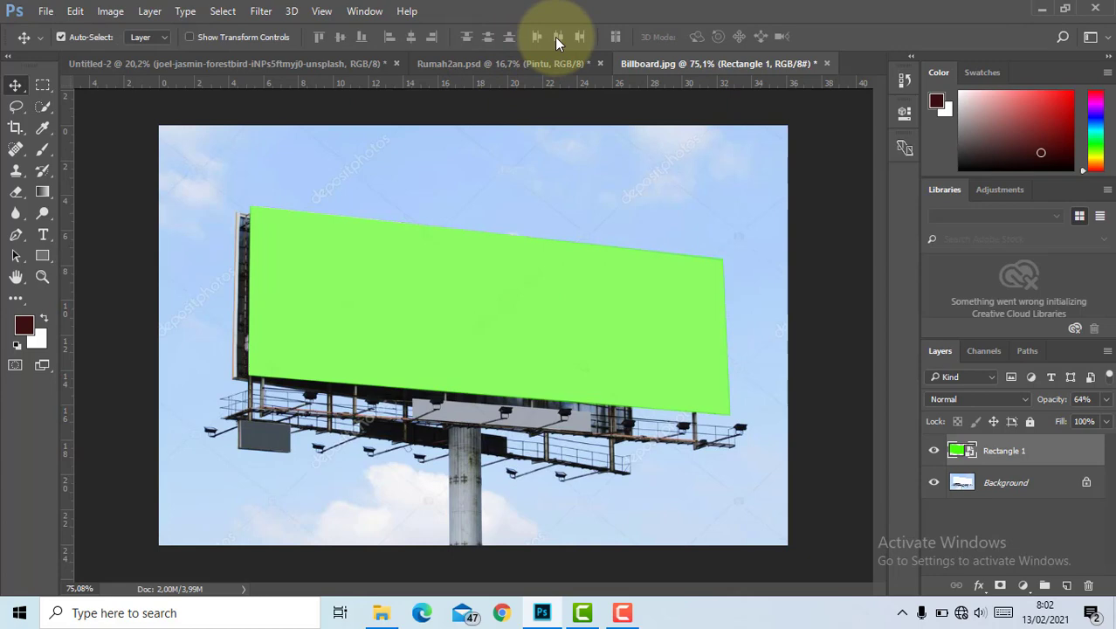
Set the Rectangle 1 layer's opacity back to 100%
drag(1093, 400, 1029, 401)
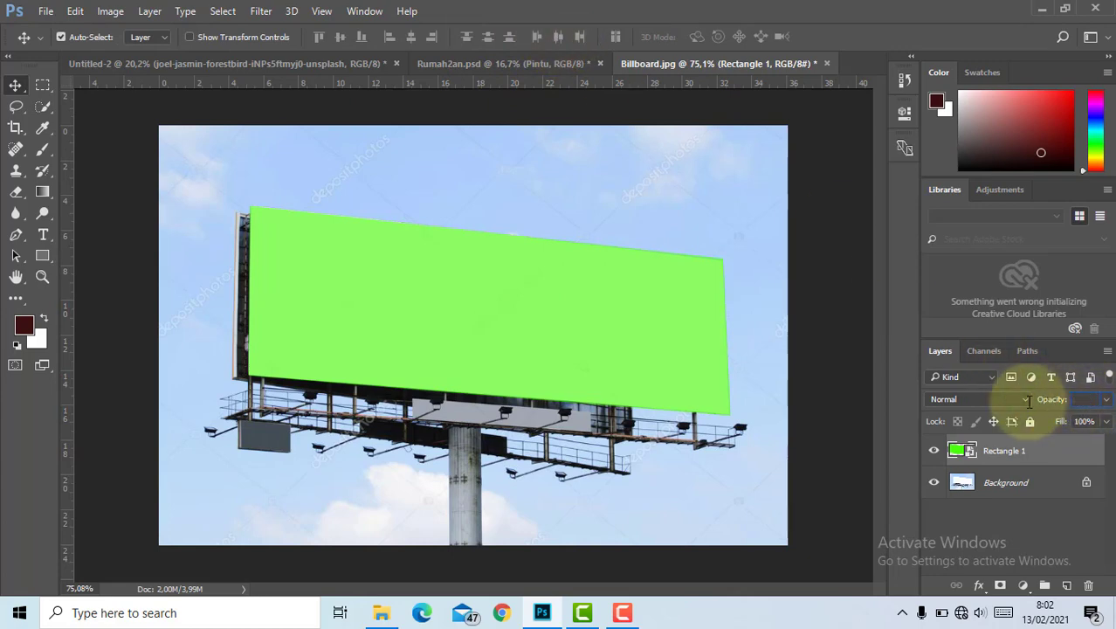
text(88)
key(Return)
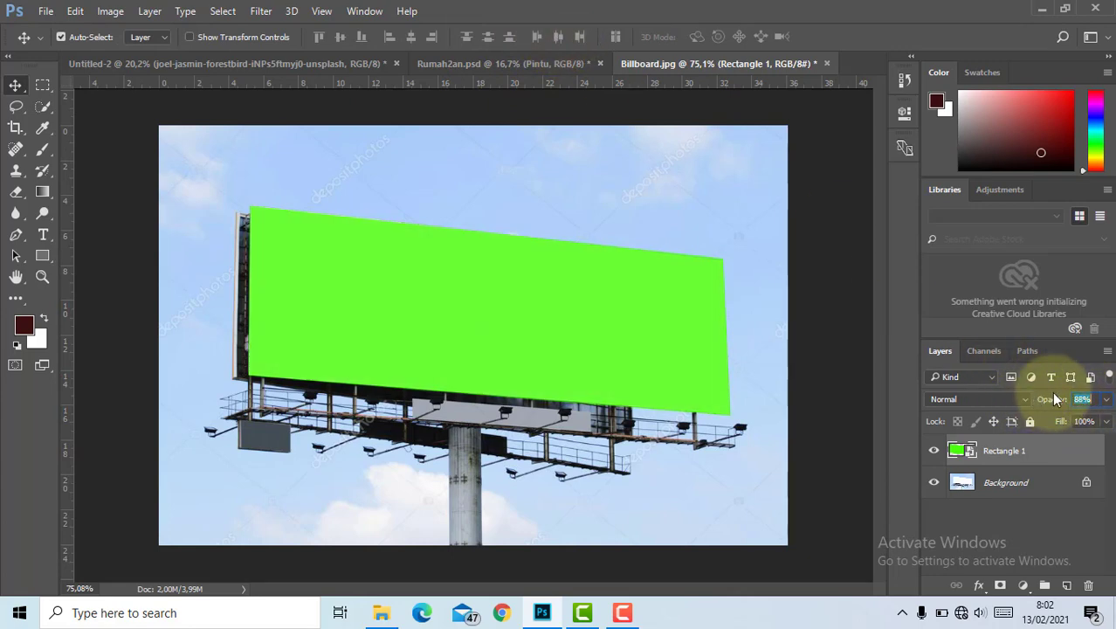
text(100)
key(Return)
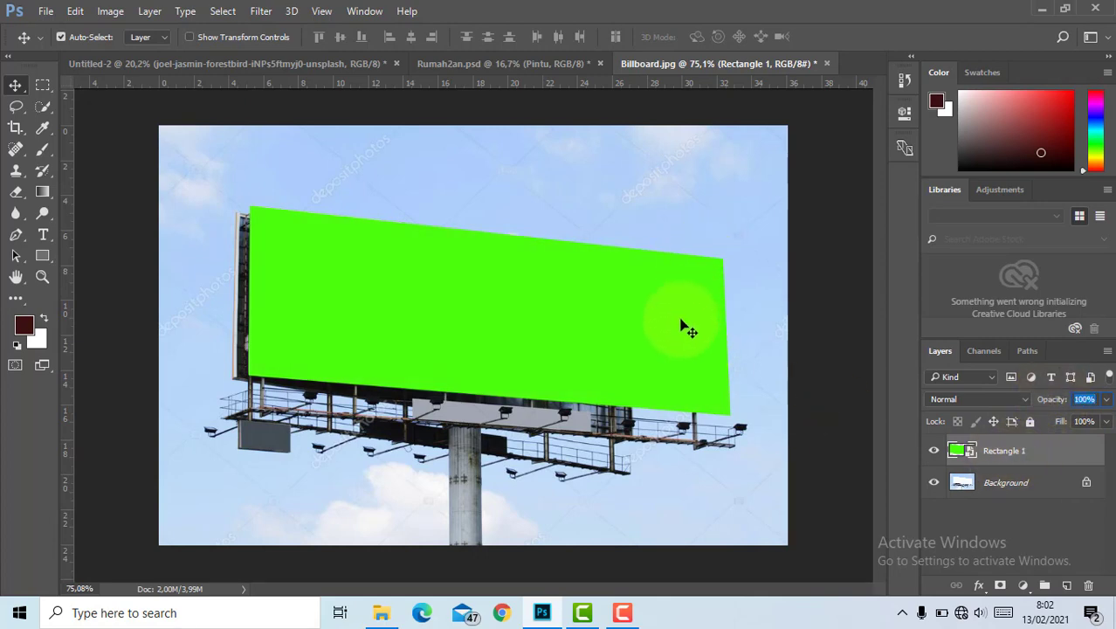
Open the Rectangle 1 Smart Object's contents for viewing and close Rectangle 1.psb without saving
double_click(962, 451)
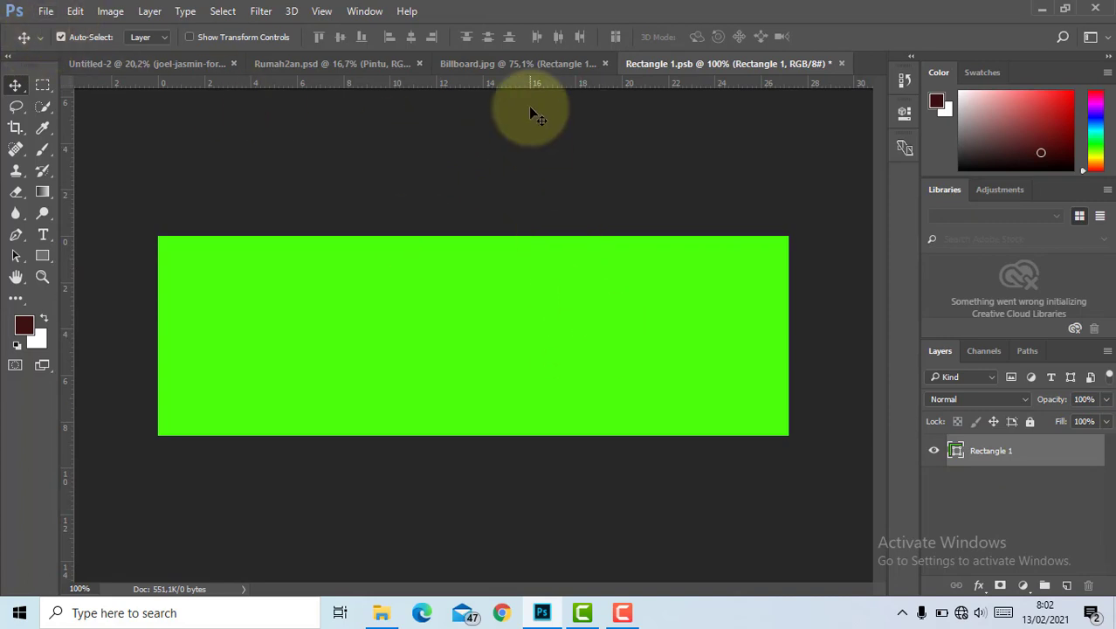
click(841, 64)
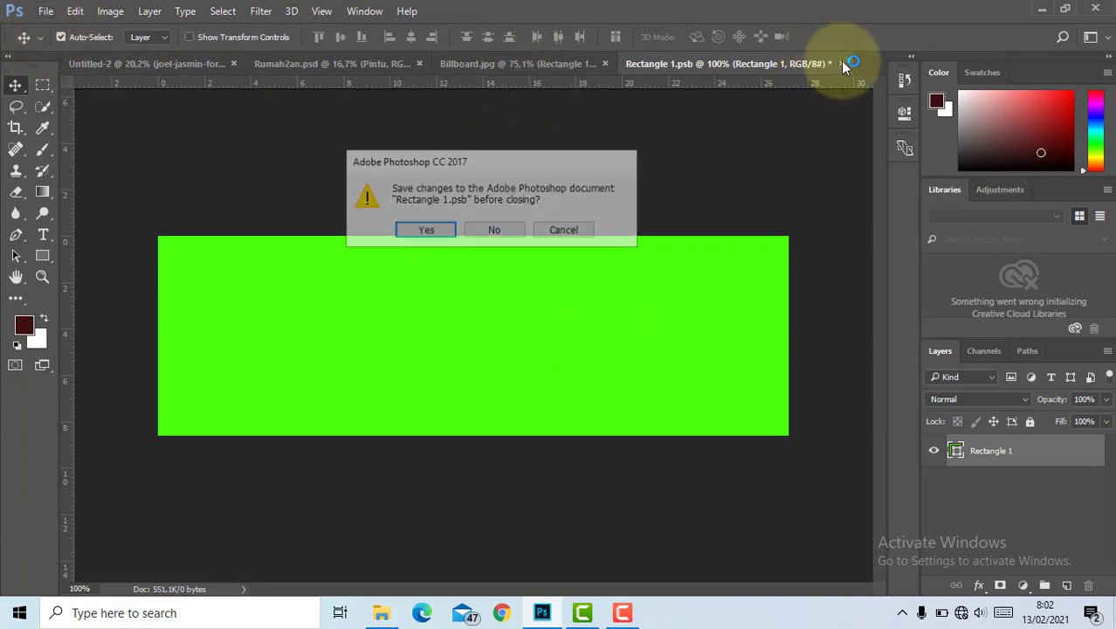
click(494, 230)
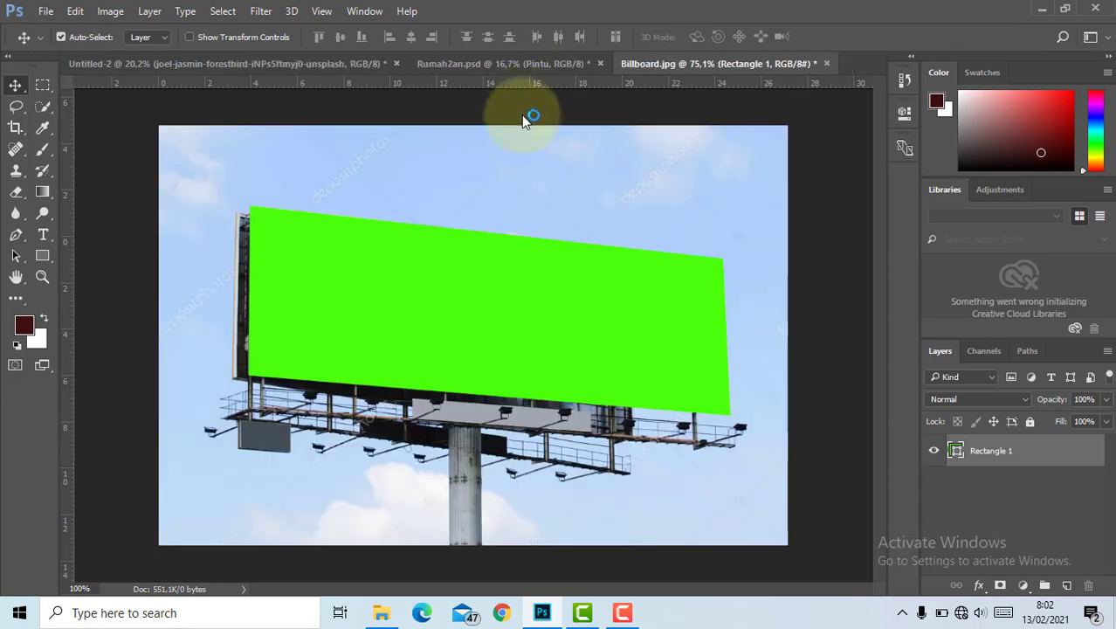
Rename the Rectangle 1 Smart Object layer to "Design Here" and deselect it
double_click(1010, 454)
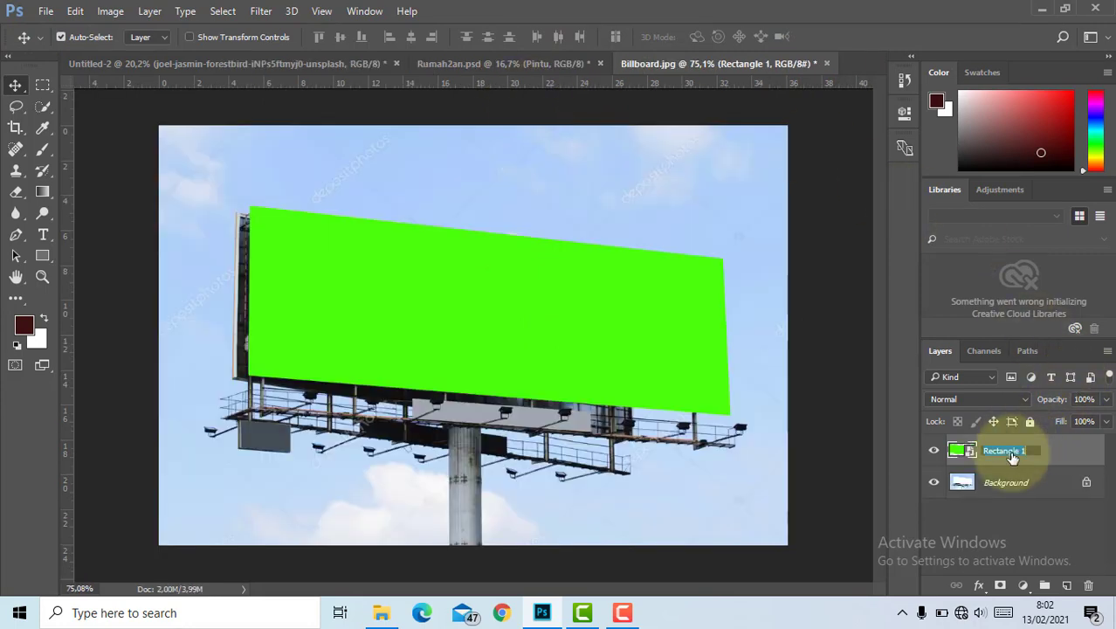
text(Design Here)
click(962, 559)
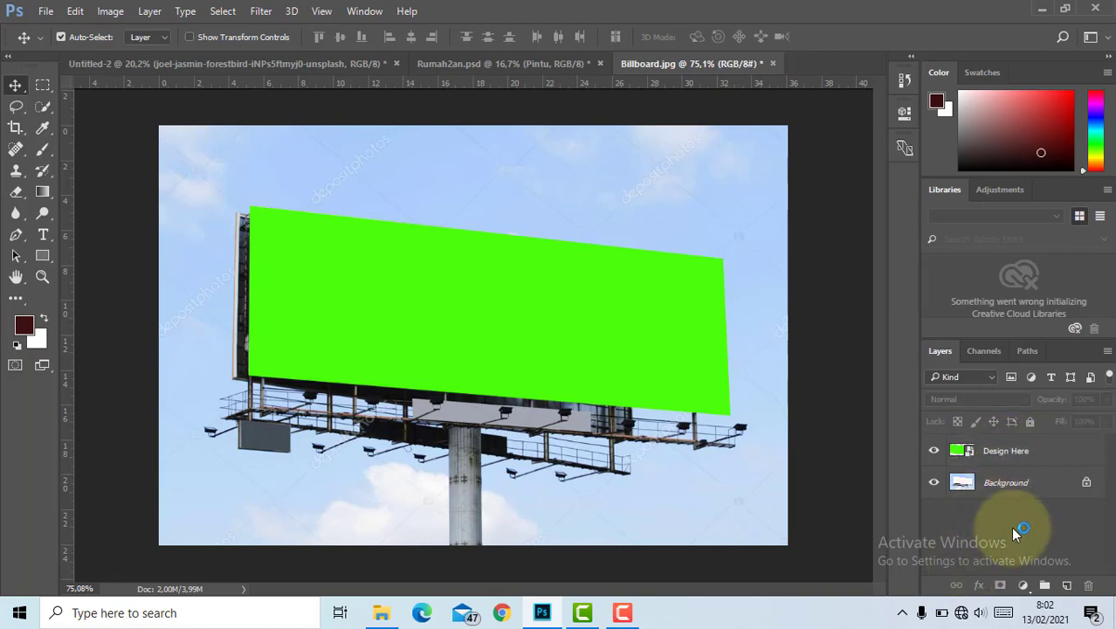
Open the Design Here Smart Object's contents and place the Contoh add image from the Postingan 8 folder into Rectangle 1.psb
double_click(962, 451)
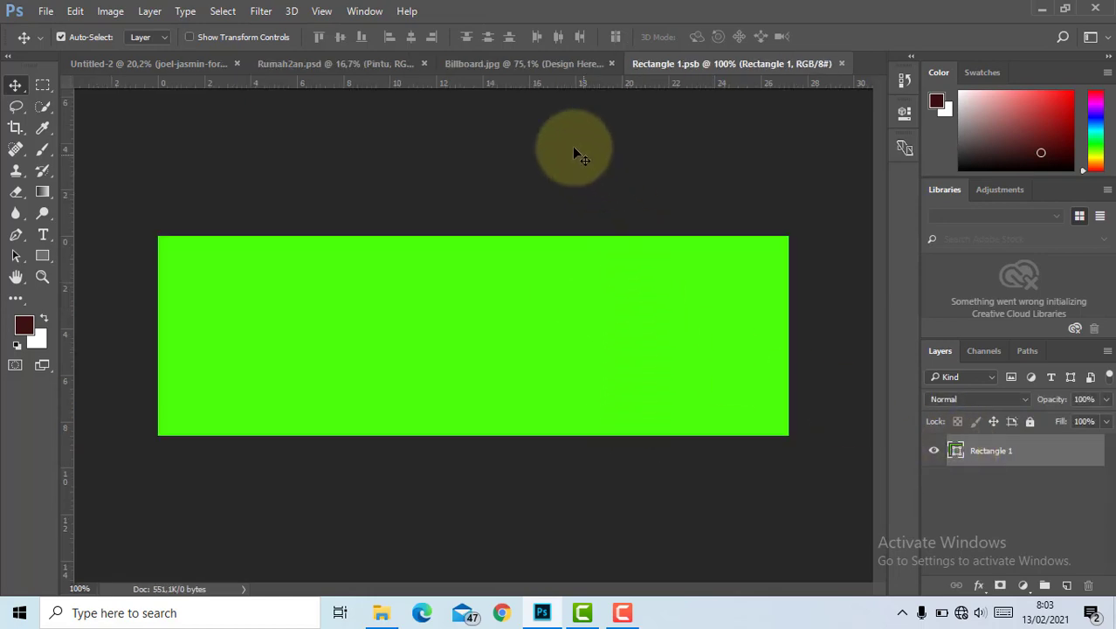
click(46, 13)
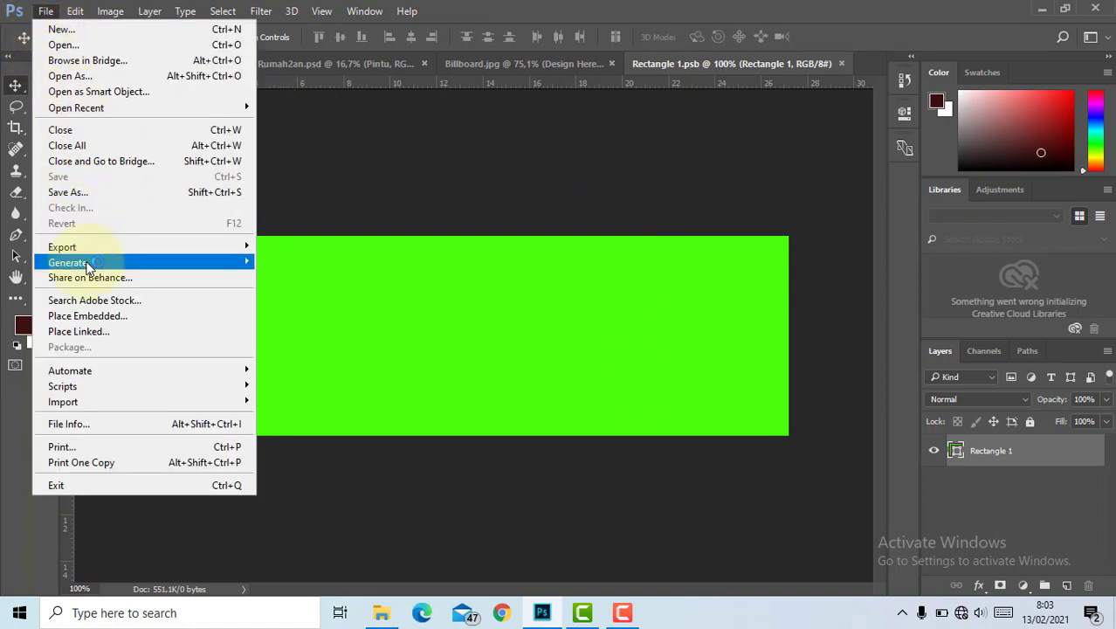
click(382, 611)
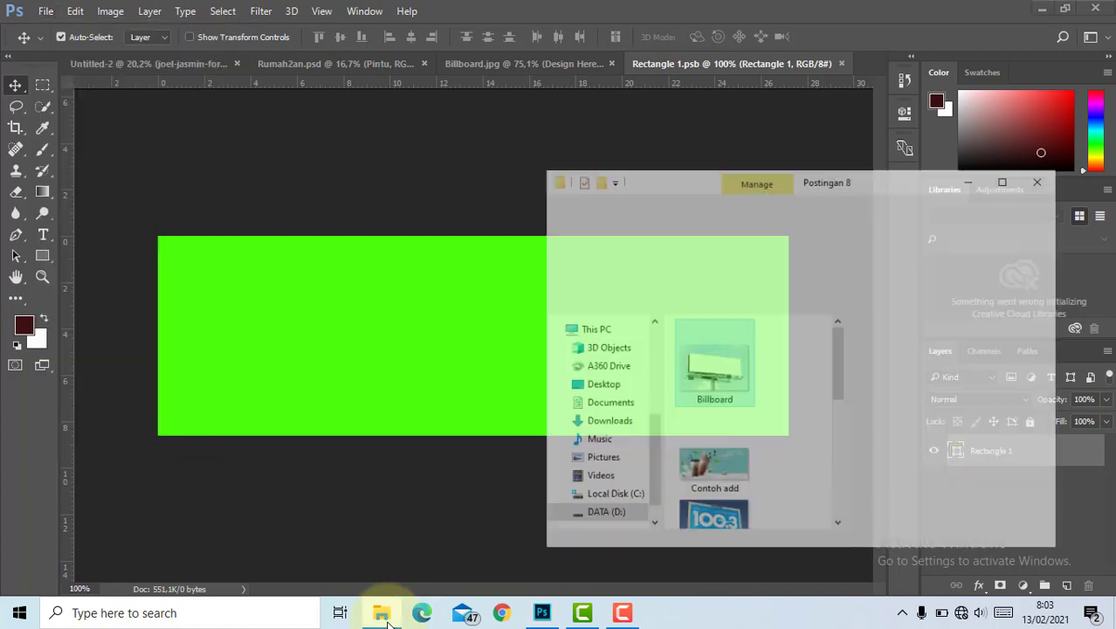
click(760, 343)
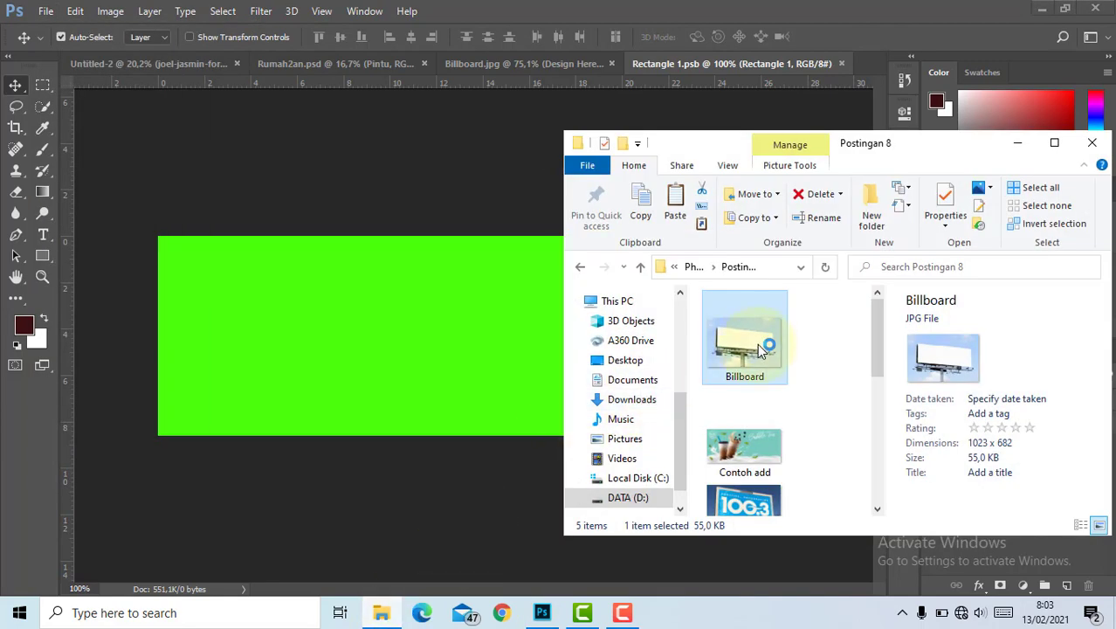
scroll(757, 350, down, 2)
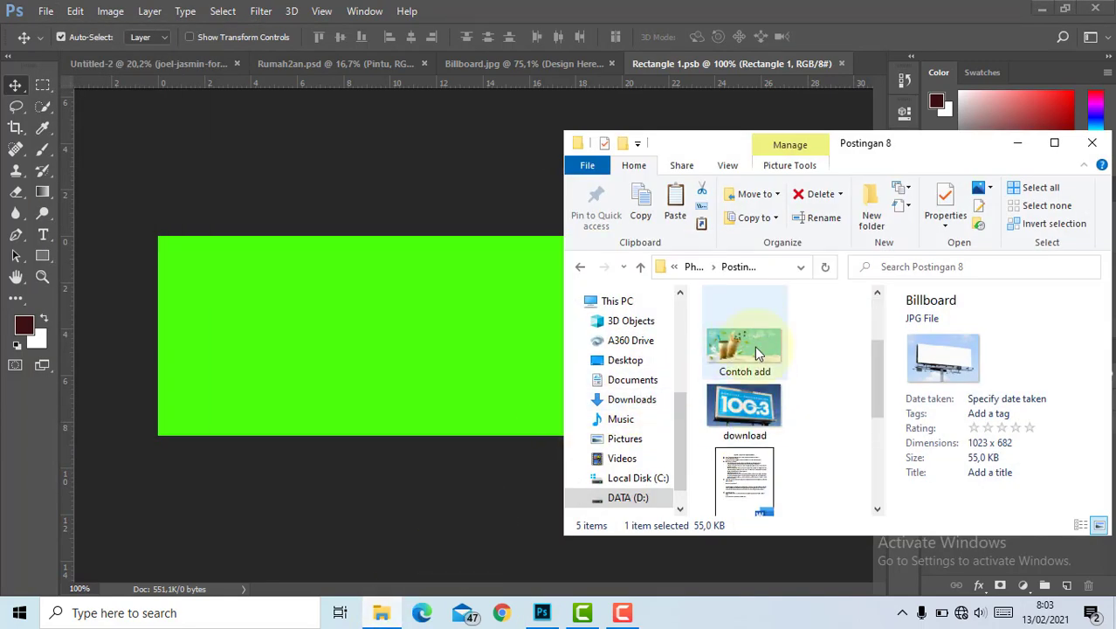
click(754, 346)
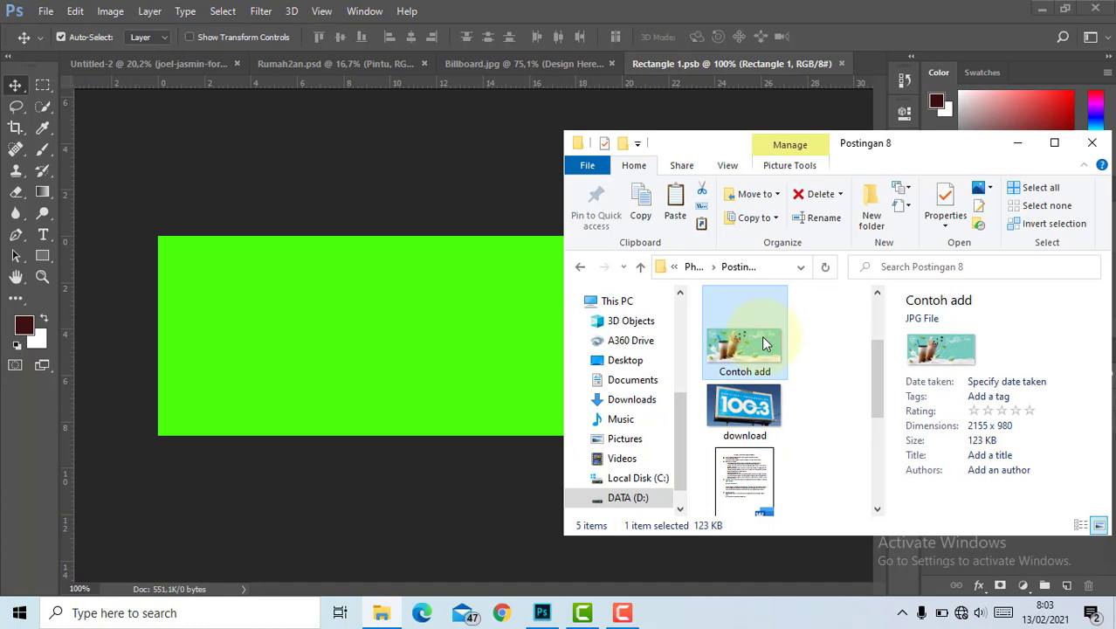
drag(762, 344, 429, 314)
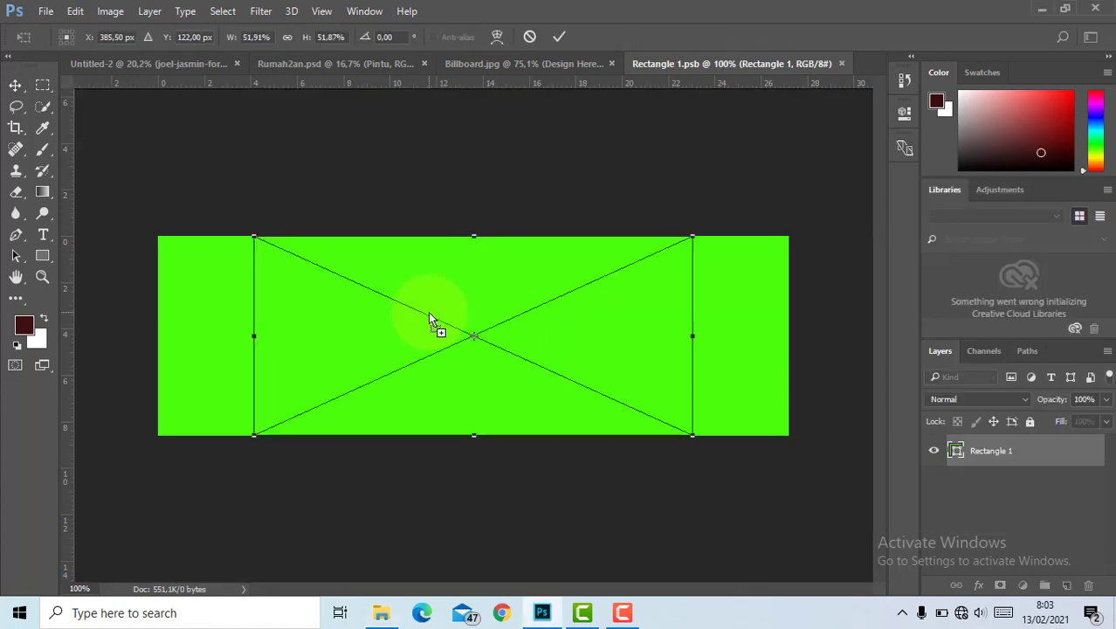
click(557, 39)
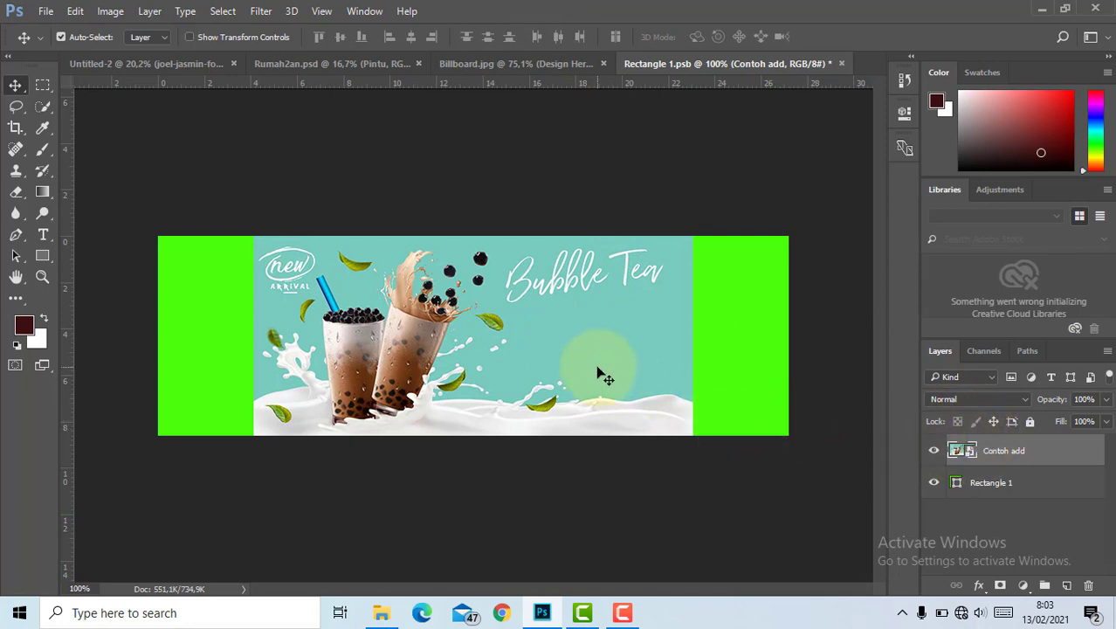
Enlarge the Contoh add image to about 75% to fill the canvas from its upper edge, and save and close Rectangle 1.psb
key(ctrl+t)
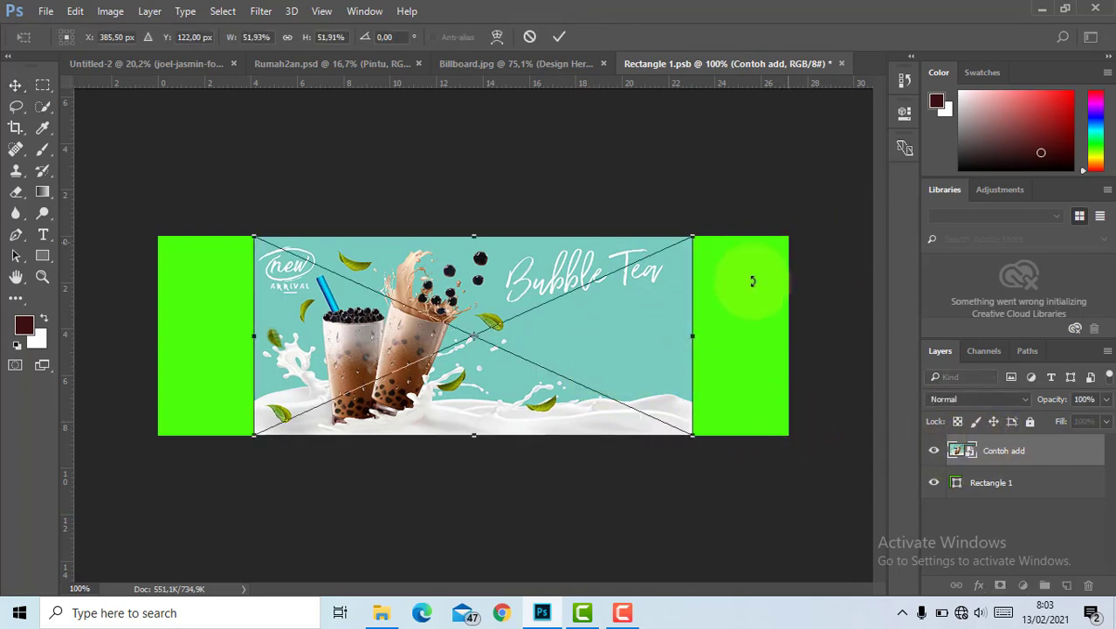
drag(694, 440, 789, 493)
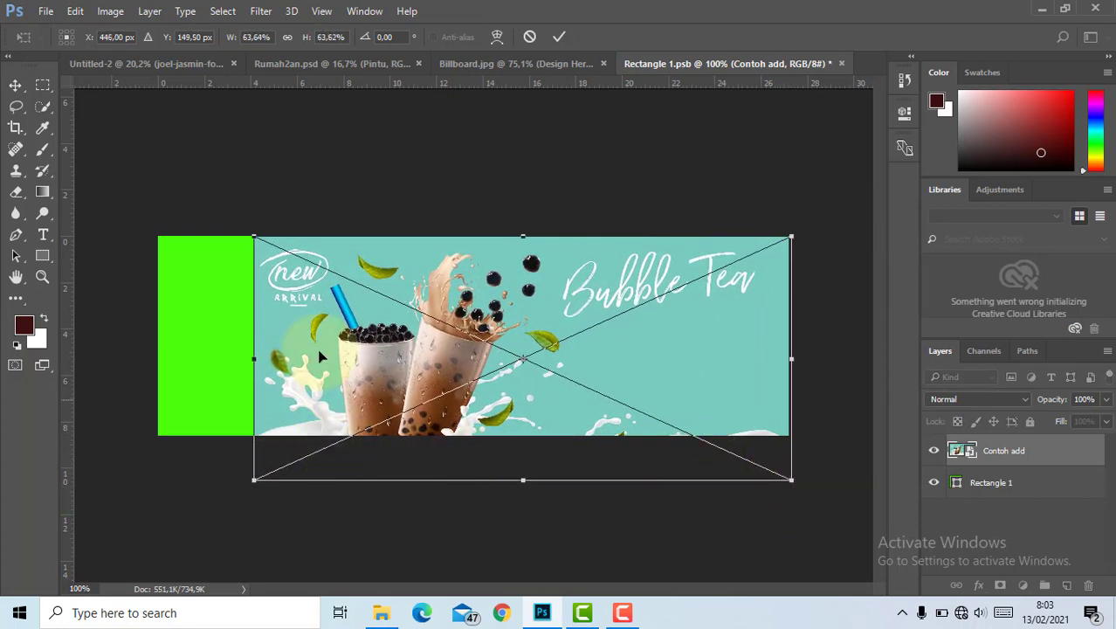
drag(252, 236, 157, 187)
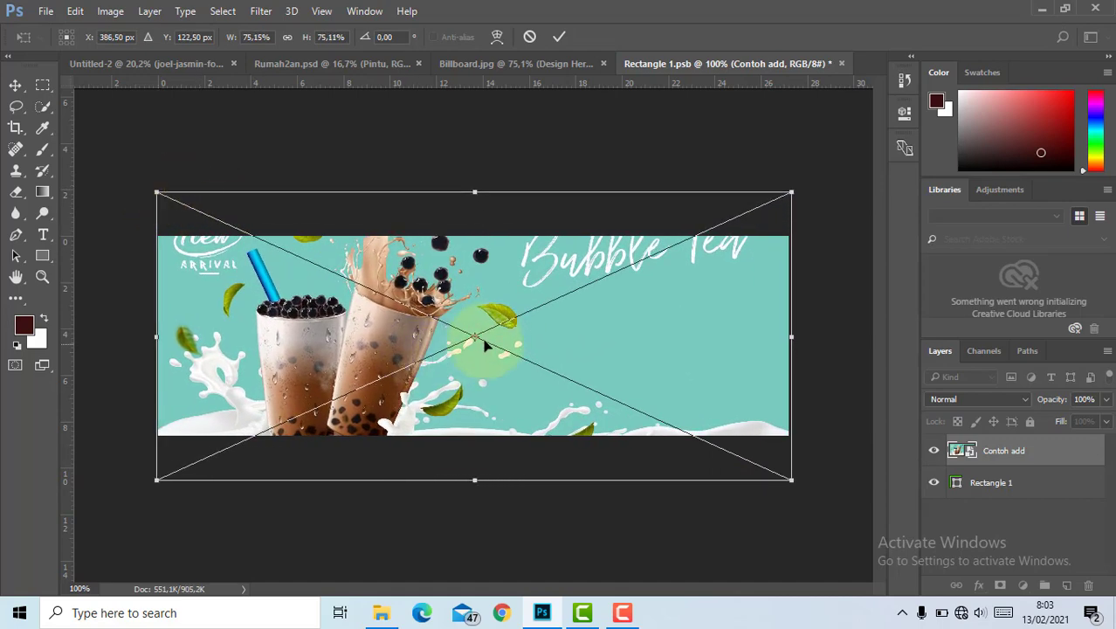
drag(488, 343, 646, 310)
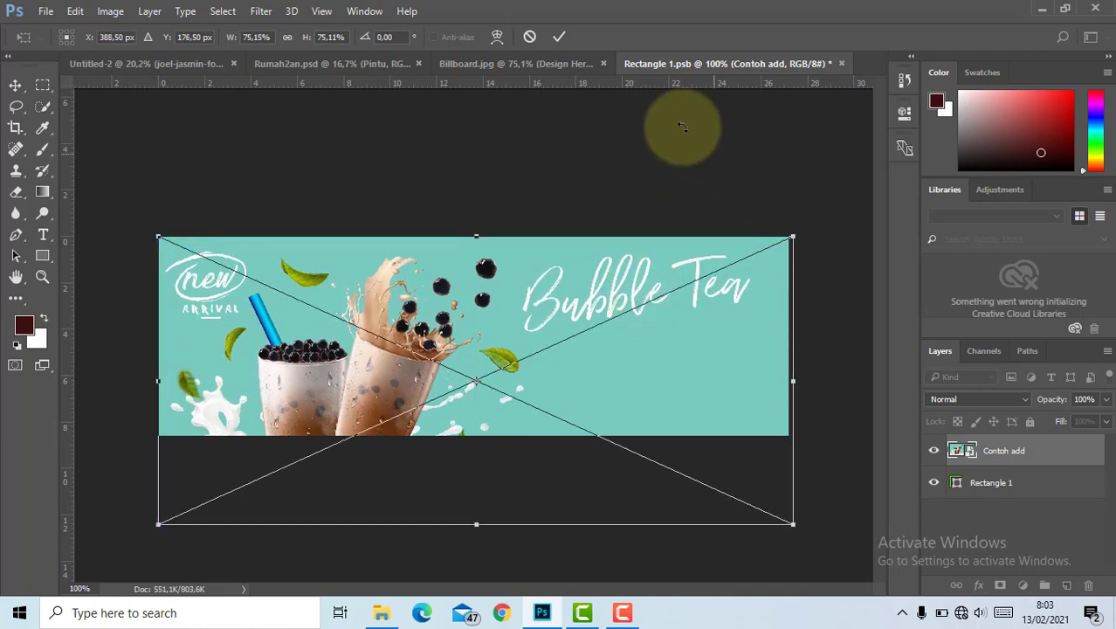
click(560, 37)
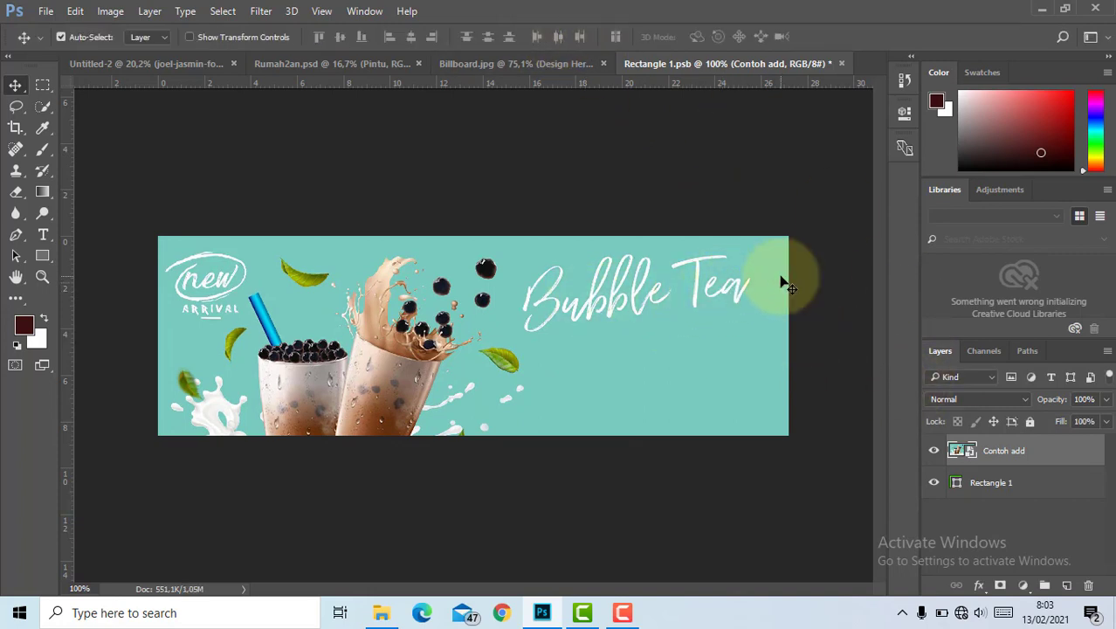
click(842, 63)
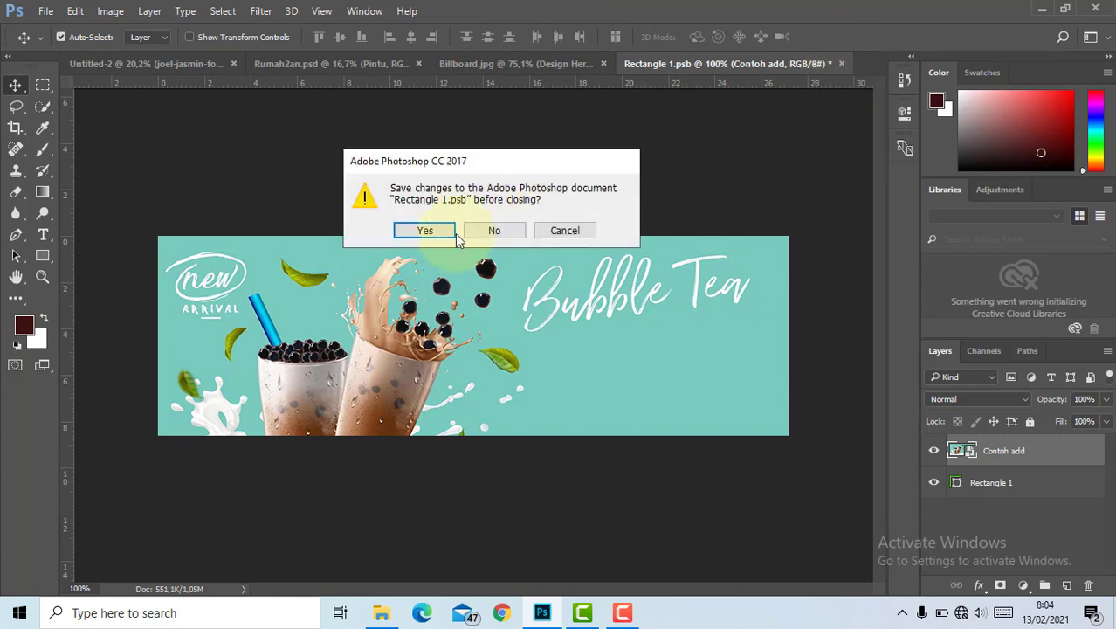
click(424, 230)
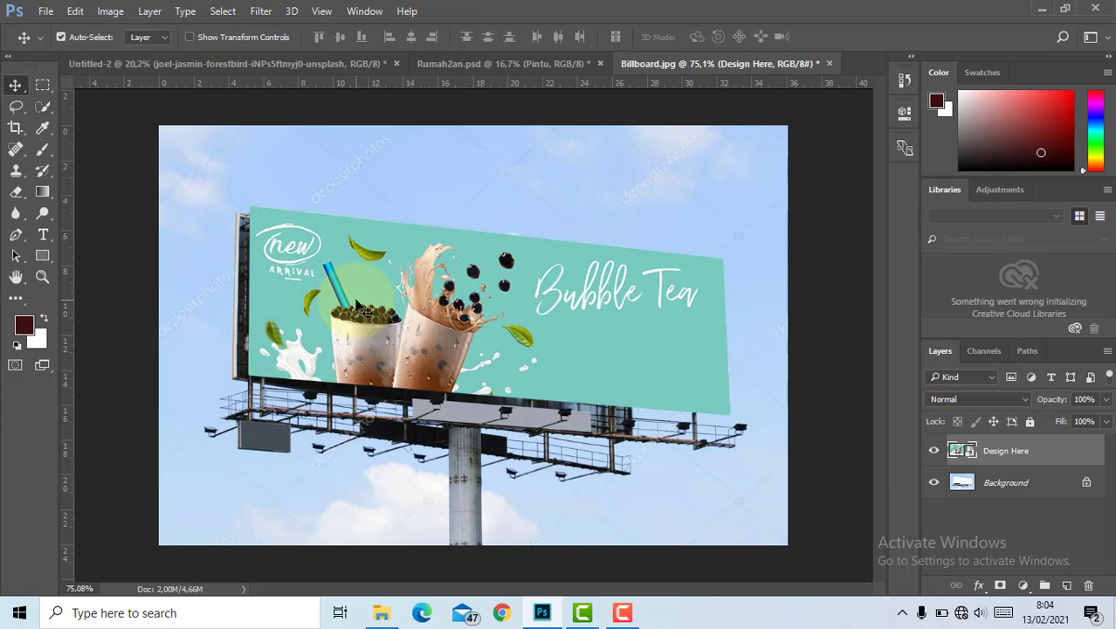
Switch to Rumah2an.psd and try to paint on the Pintu Smart Object with the Brush tool, declining to rasterize it
click(434, 71)
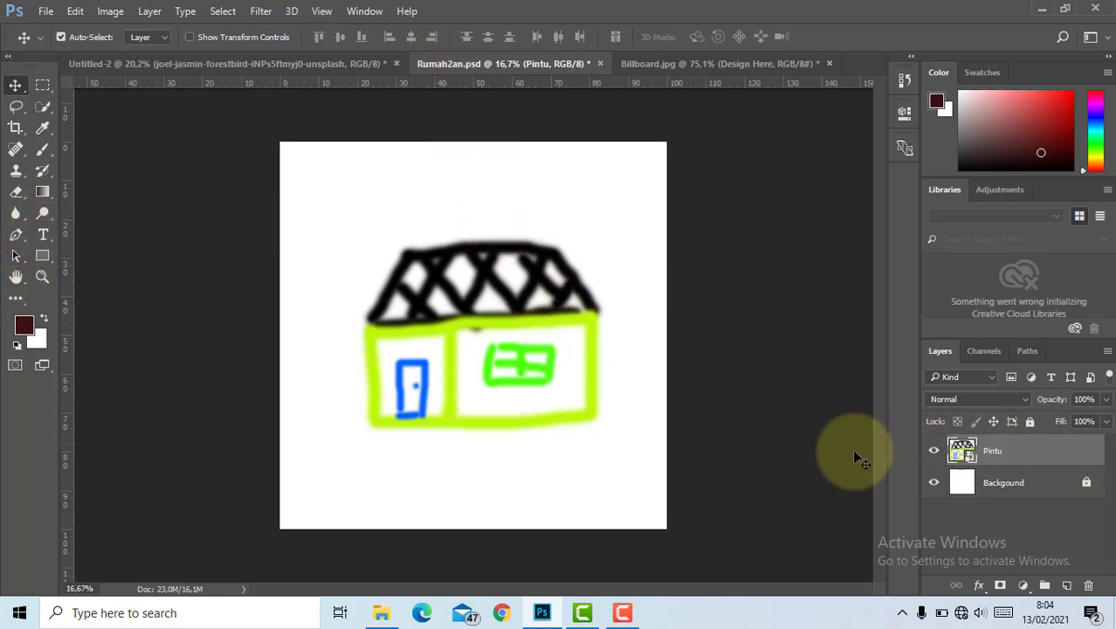
click(38, 151)
click(464, 223)
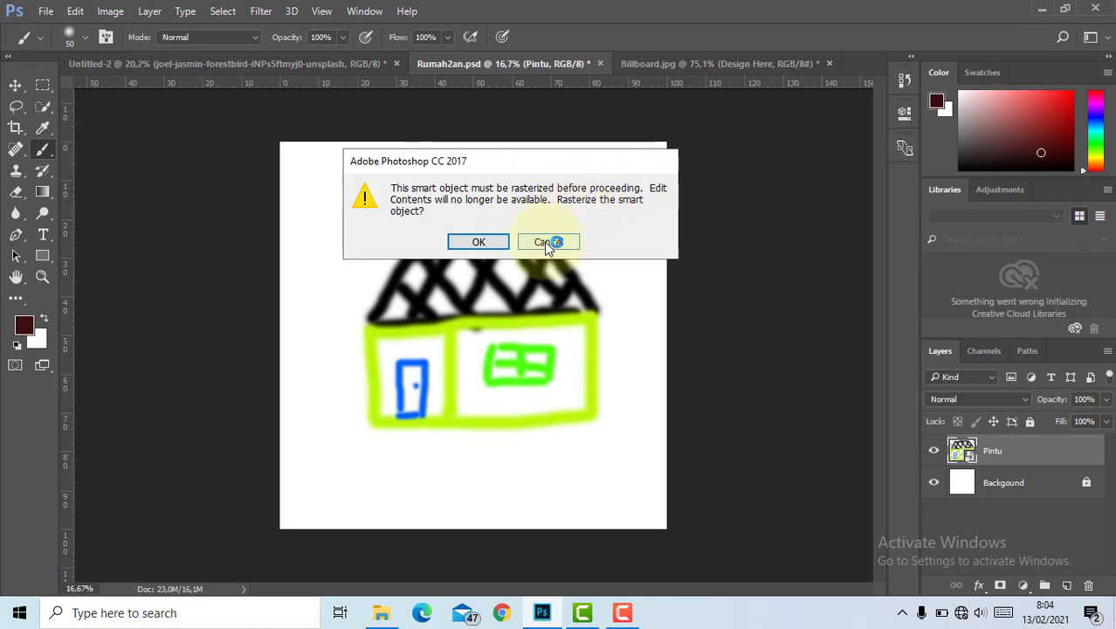
click(547, 244)
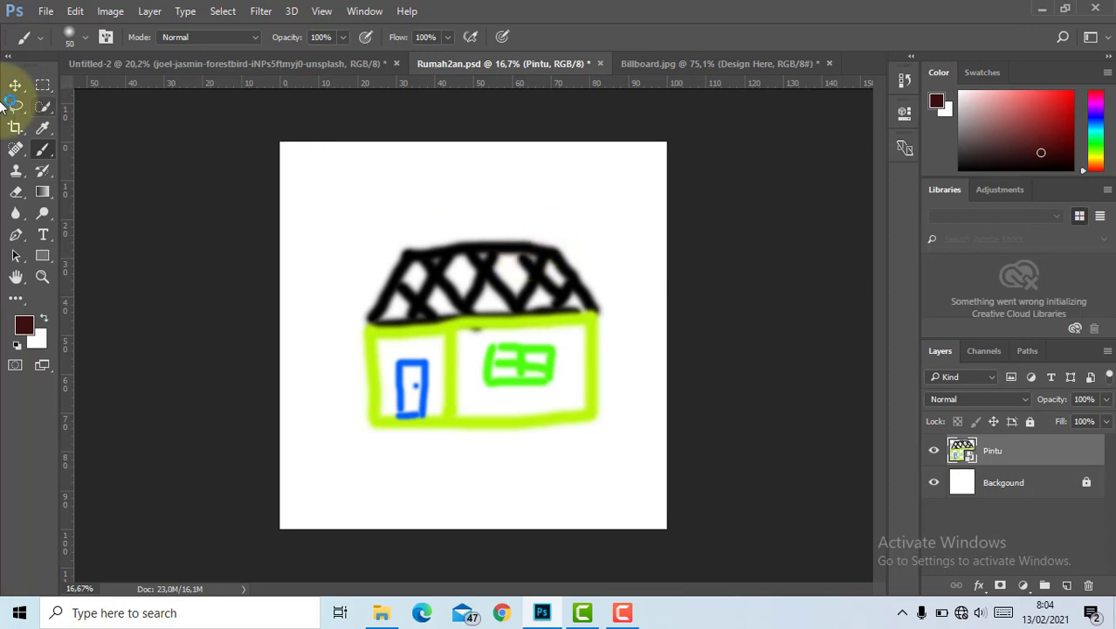
Try to use the Clone Stamp tool on the house drawing in the Pintu Smart Object layer
click(17, 172)
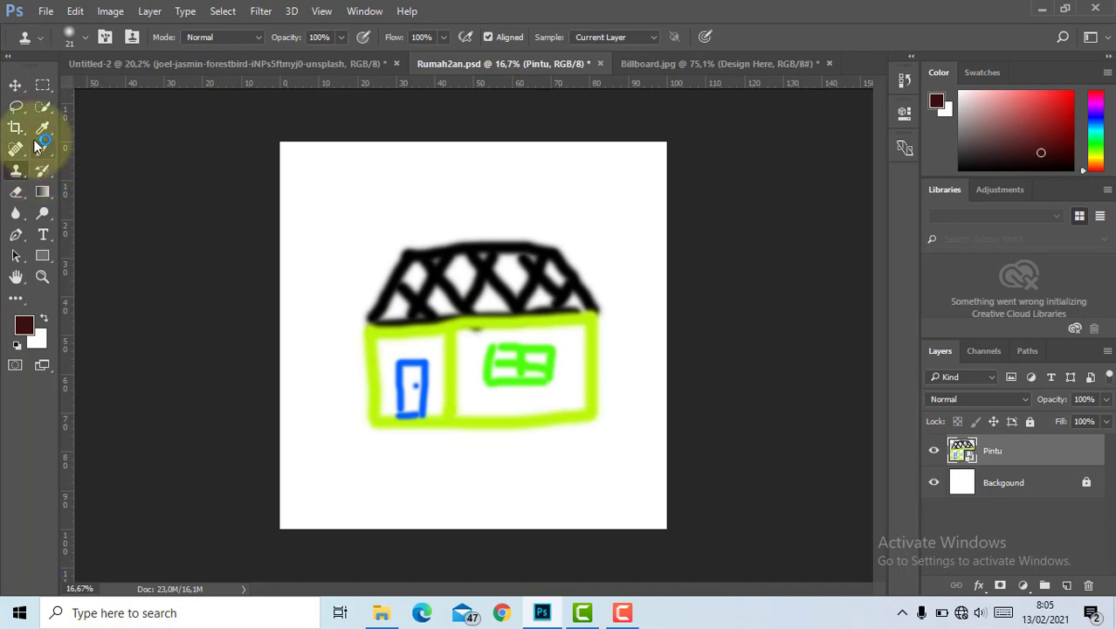
click(485, 270)
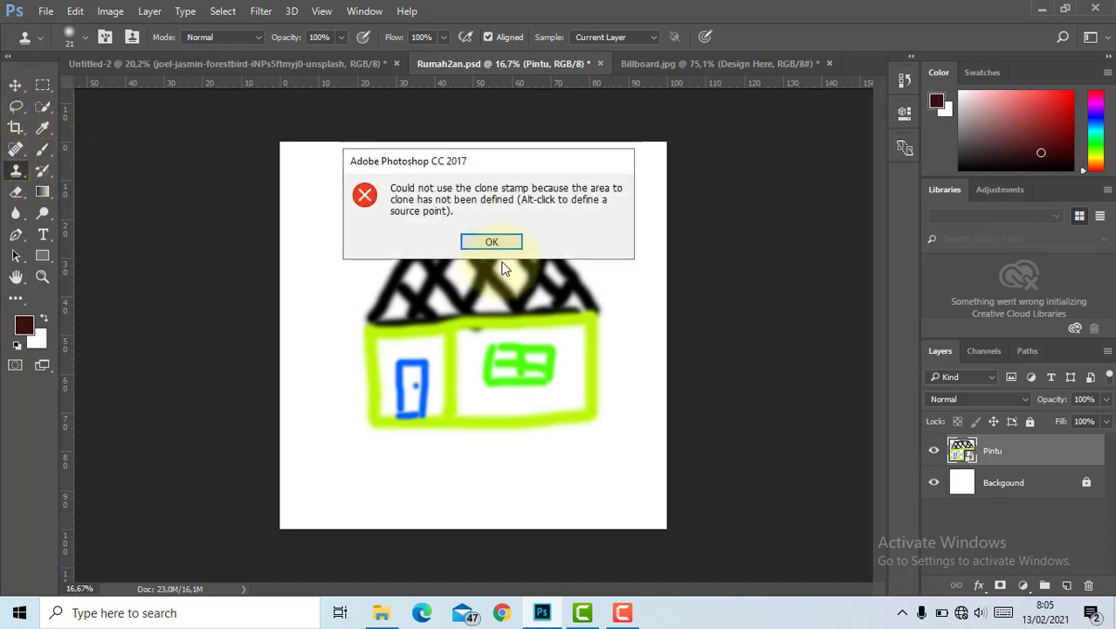
click(492, 241)
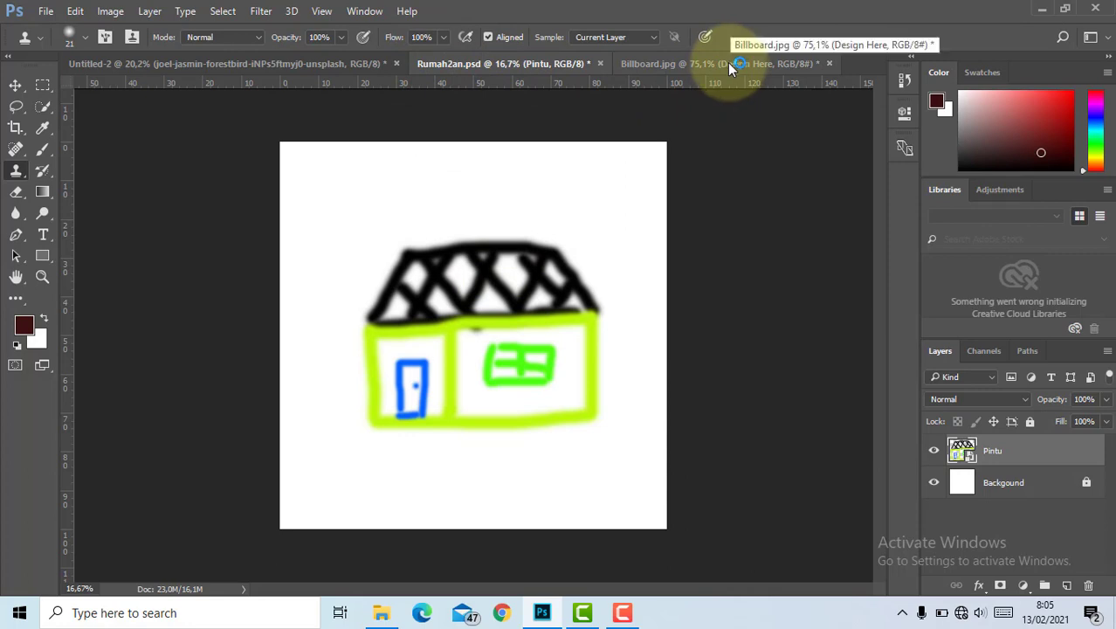
click(337, 64)
click(490, 68)
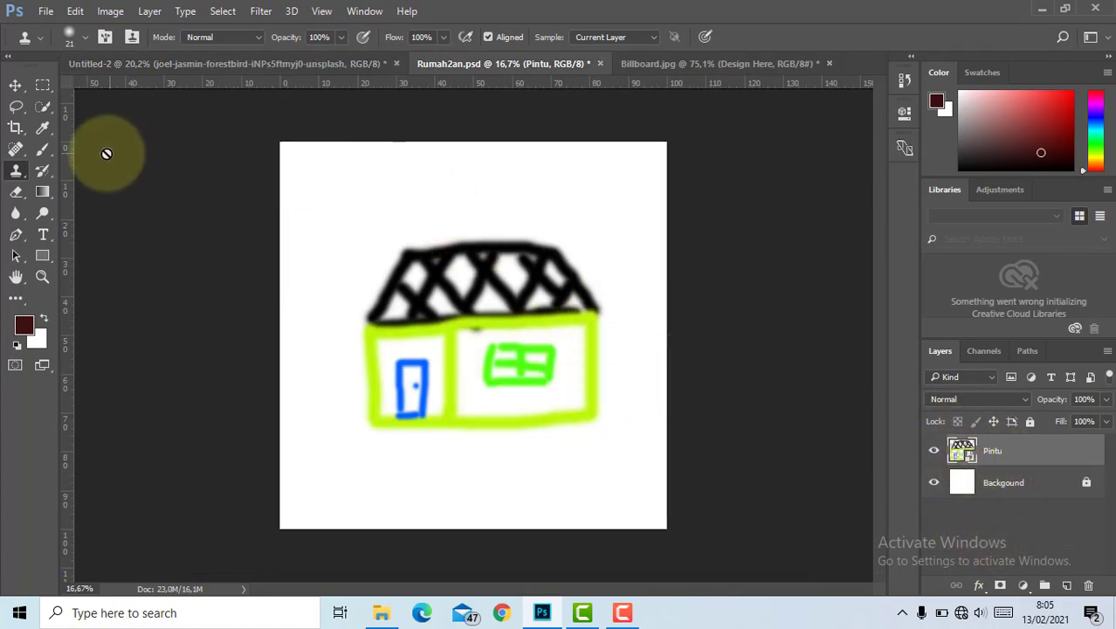
click(508, 311)
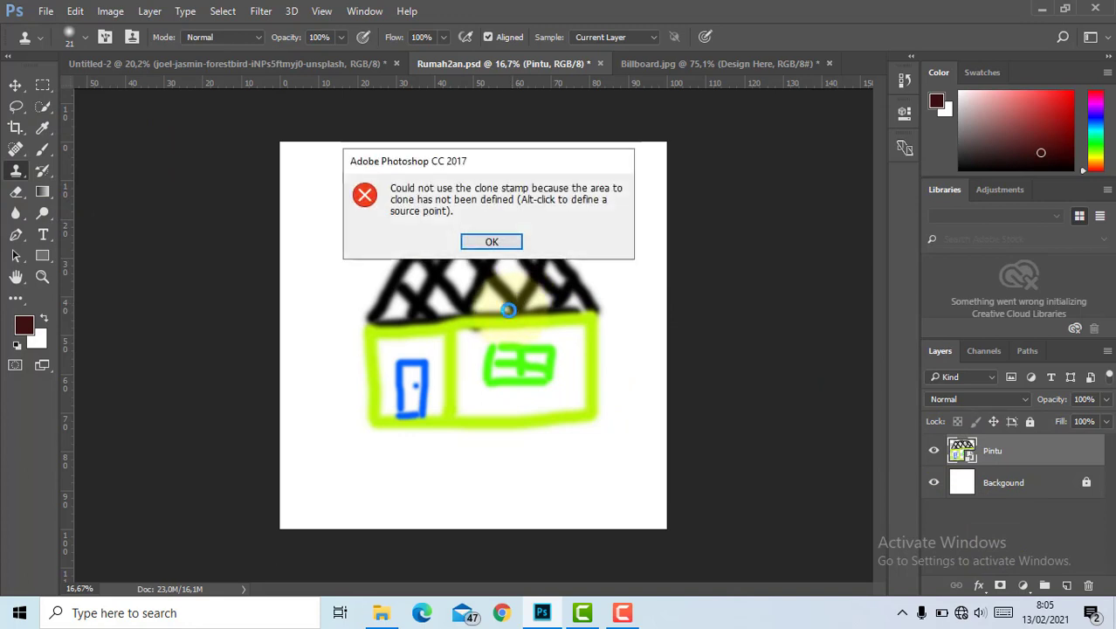
click(491, 244)
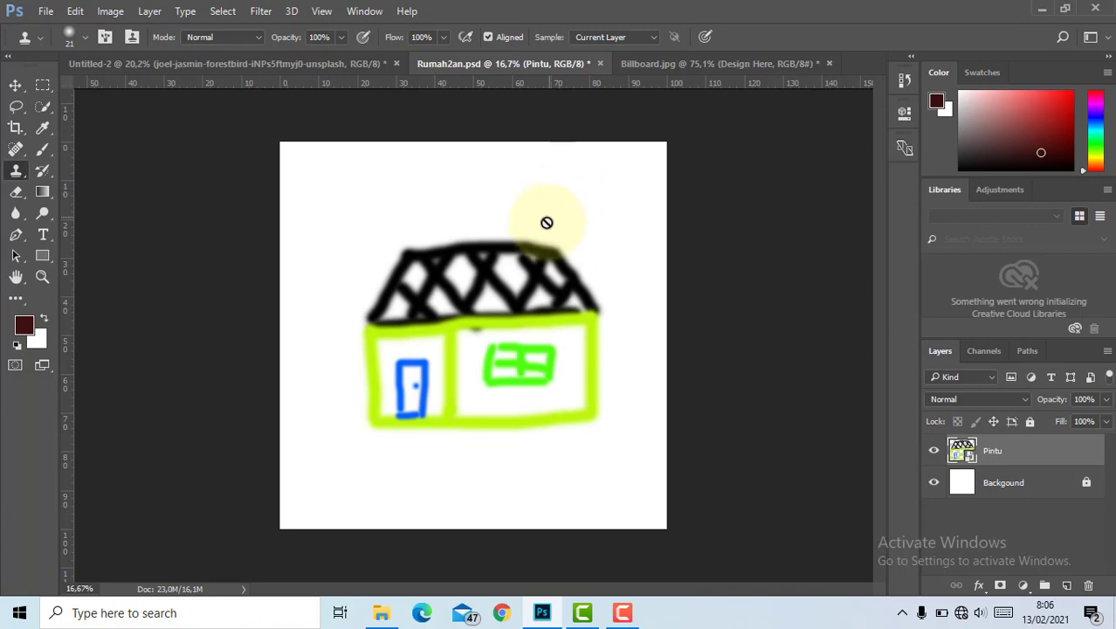
click(545, 228)
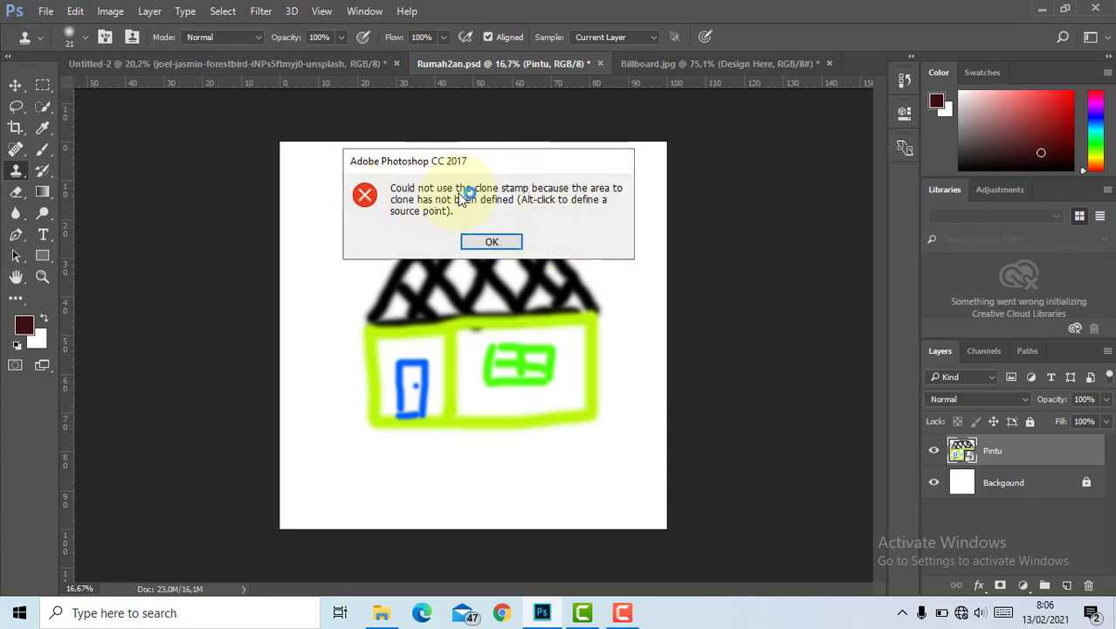
click(493, 243)
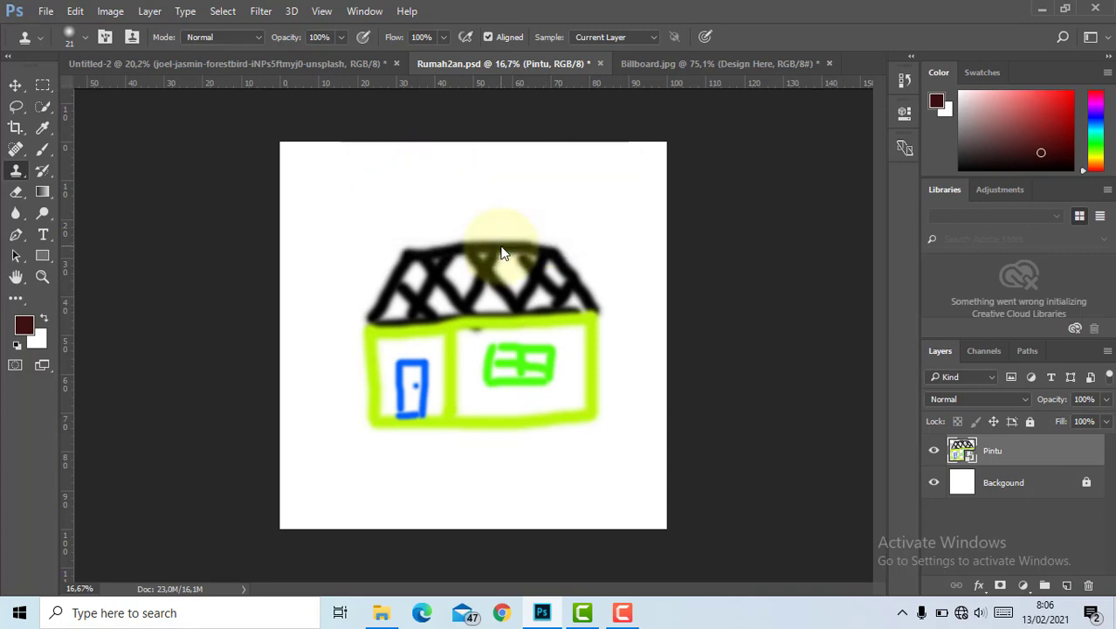
Rasterize the Pintu Smart Object layer into a regular pixel layer
right_click(965, 451)
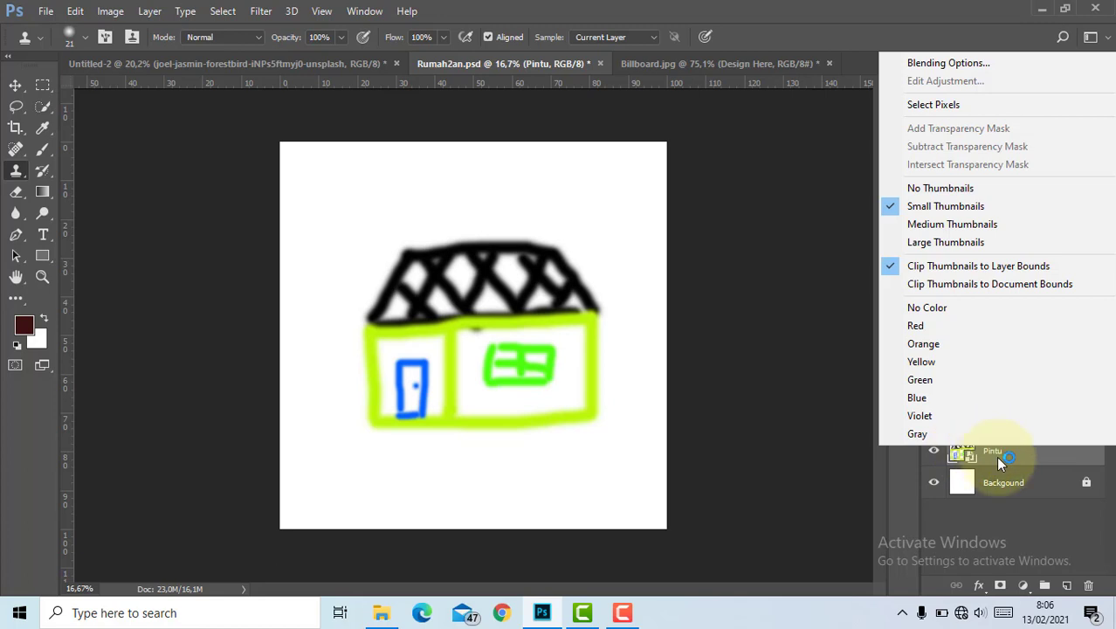
click(1002, 458)
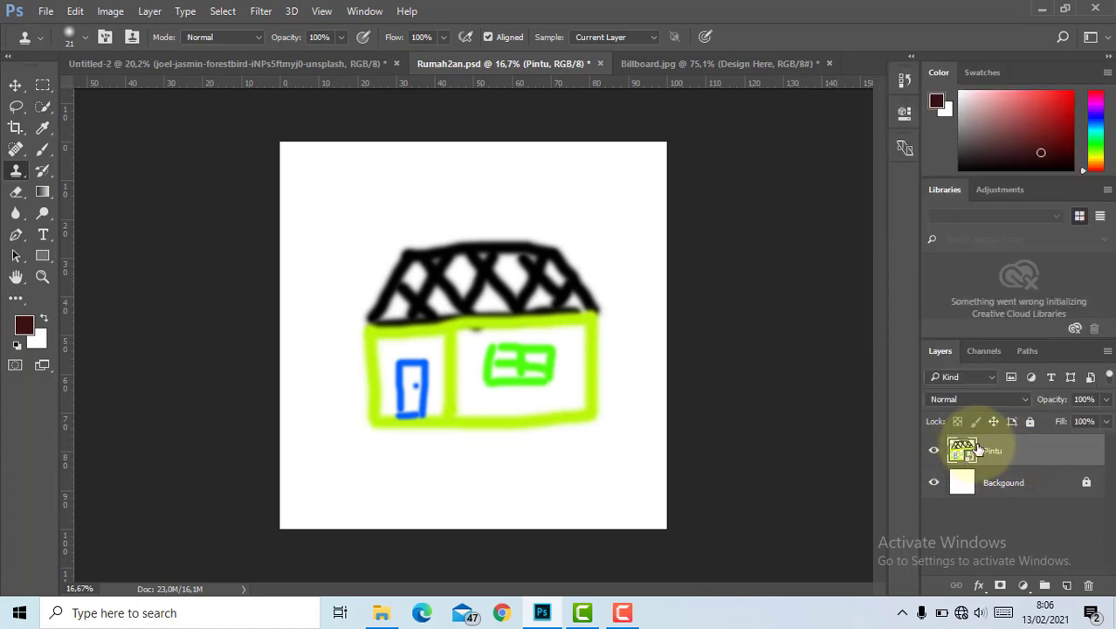
right_click(1029, 450)
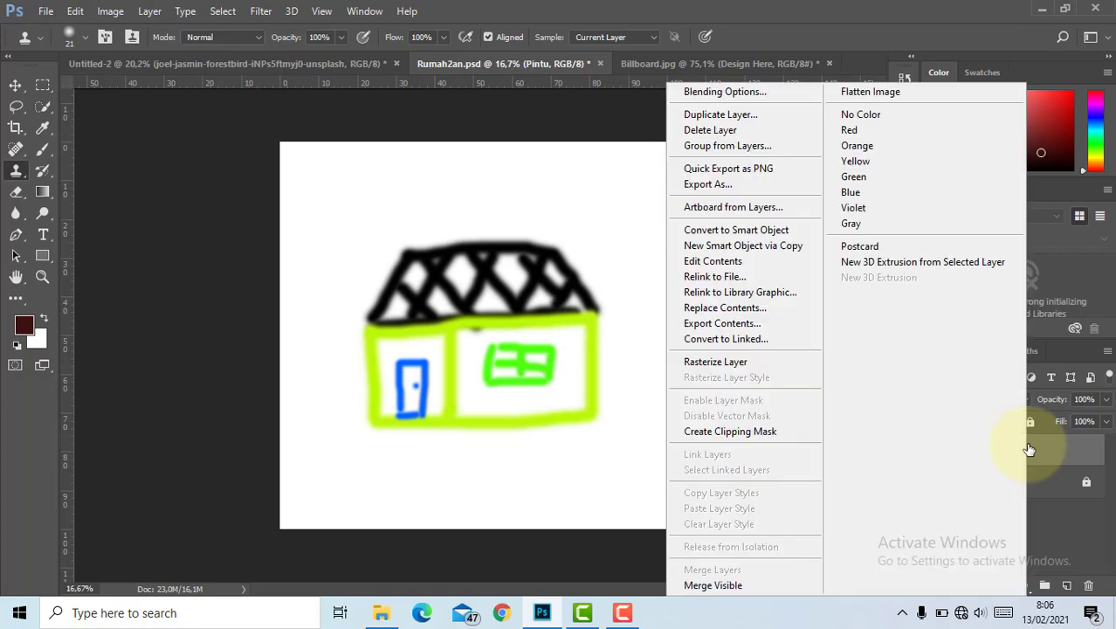
click(766, 360)
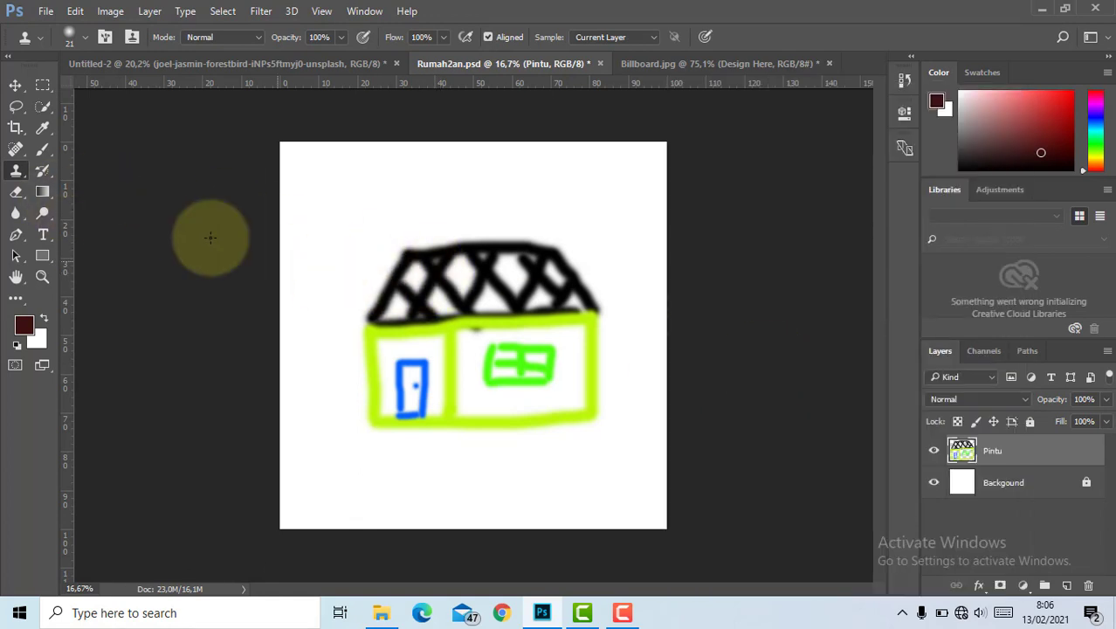
Paint freehand dark maroon looping strokes across the house's roof and upper walls on the Pintu layer with the Brush tool
click(43, 148)
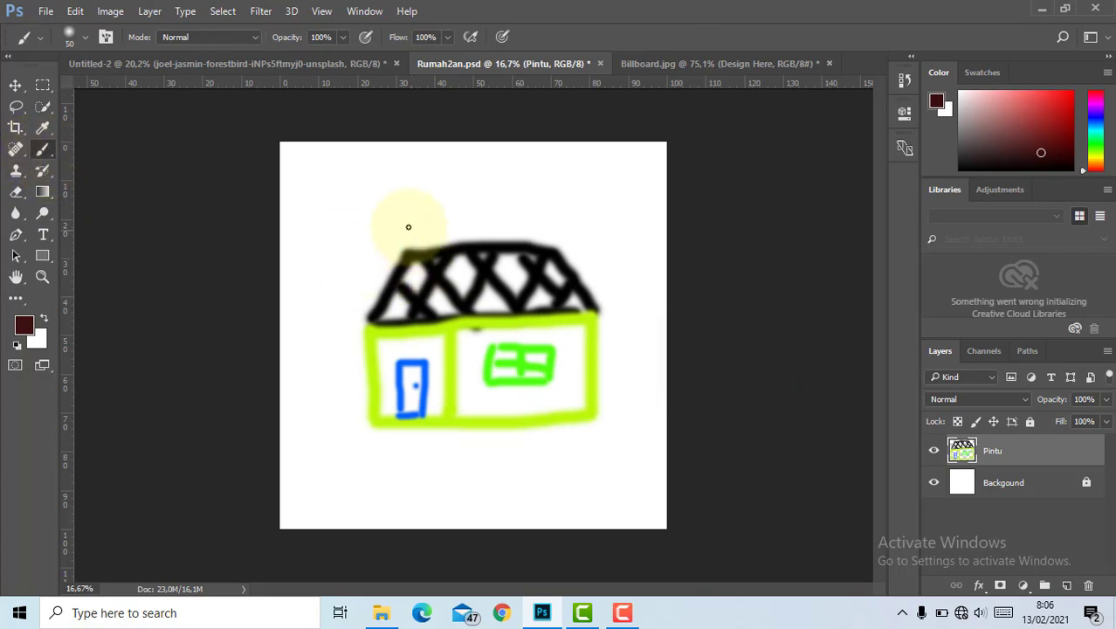
drag(358, 194, 406, 203)
mouse_move(508, 278)
mouse_down()
mouse_move(528, 209)
mouse_move(514, 303)
mouse_move(397, 202)
mouse_move(527, 198)
mouse_move(516, 296)
mouse_move(449, 359)
mouse_move(419, 230)
mouse_move(569, 282)
mouse_move(579, 369)
mouse_move(409, 290)
mouse_move(492, 265)
mouse_move(582, 331)
mouse_move(600, 298)
mouse_up()
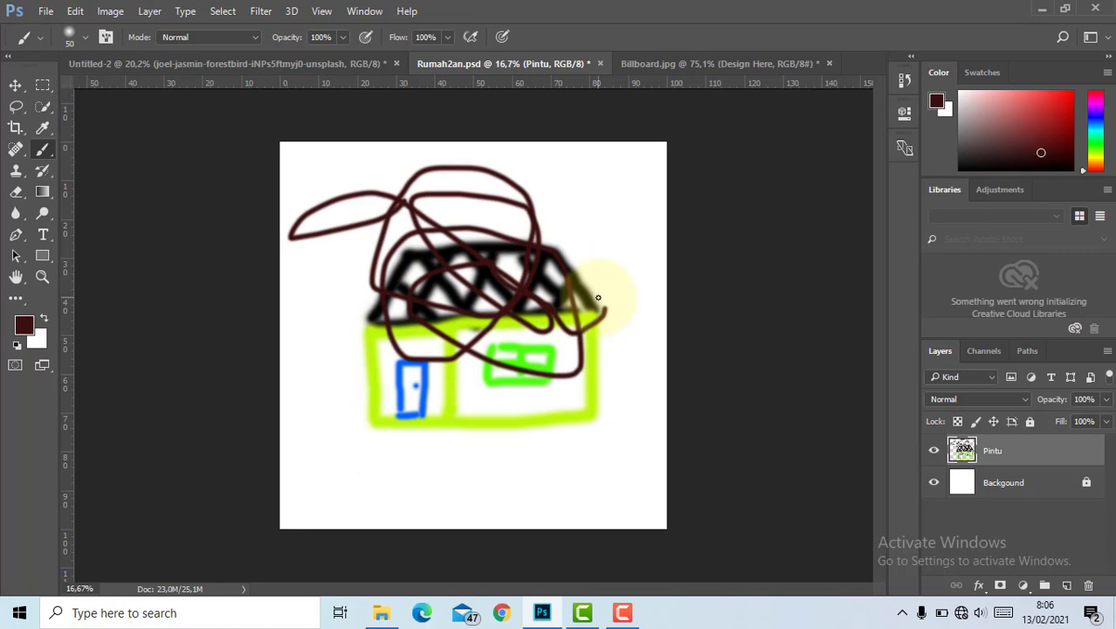
mouse_move(579, 248)
mouse_down()
mouse_move(602, 321)
mouse_move(569, 276)
mouse_move(586, 172)
mouse_move(575, 231)
mouse_move(466, 205)
mouse_move(527, 202)
mouse_move(552, 236)
mouse_up()
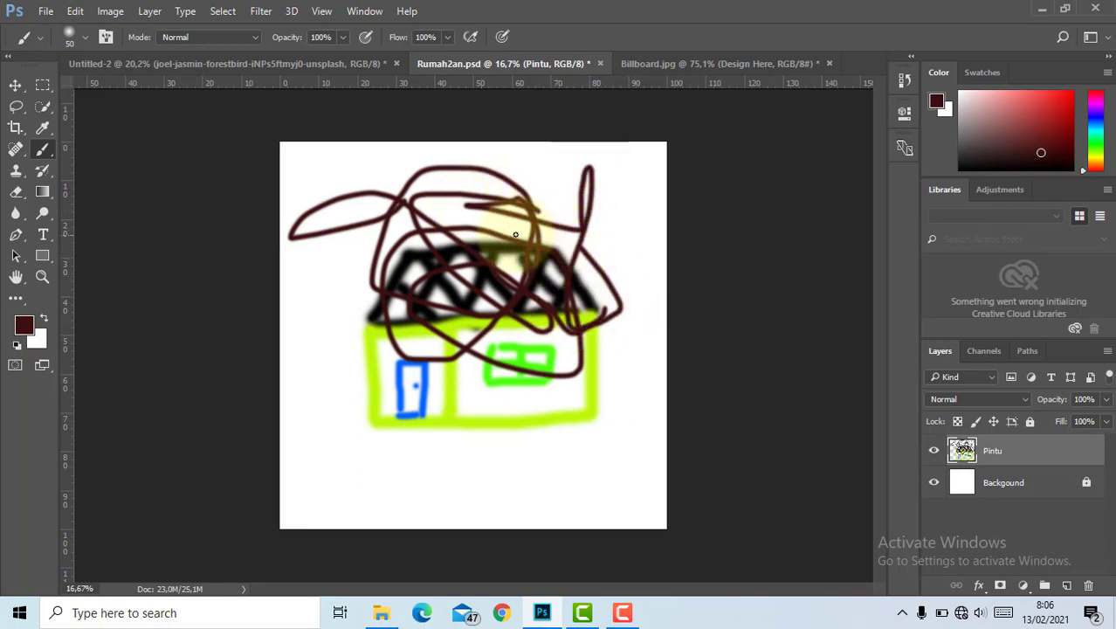